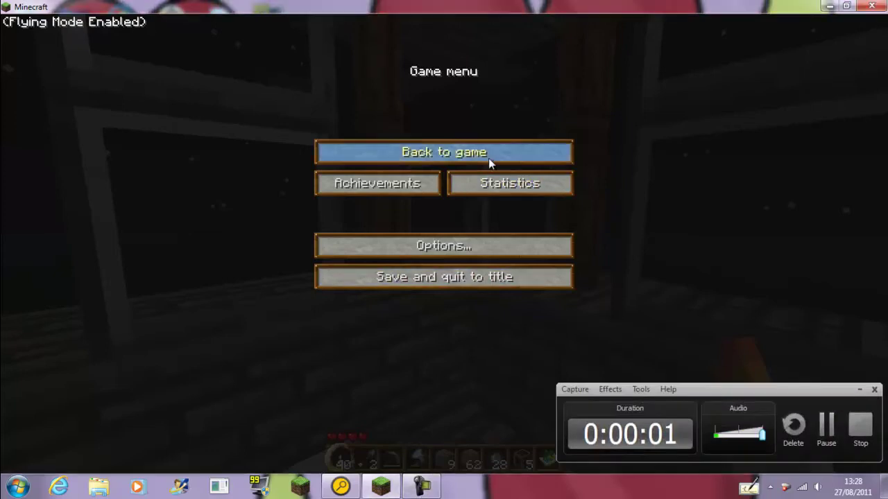
# Step: Return to the game and place two torches on the dark stone-brick floor
pyautogui.click(444, 276)
pyautogui.click(471, 152)
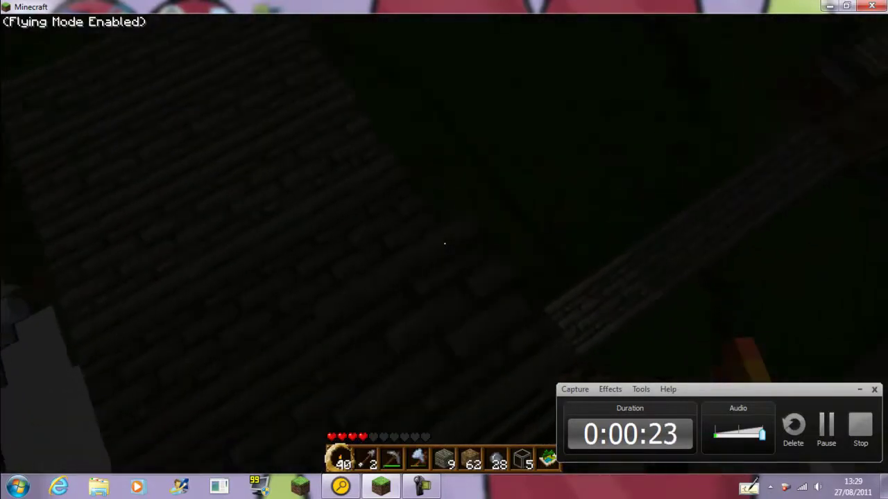
pyautogui.scroll(-2, 444, 250)
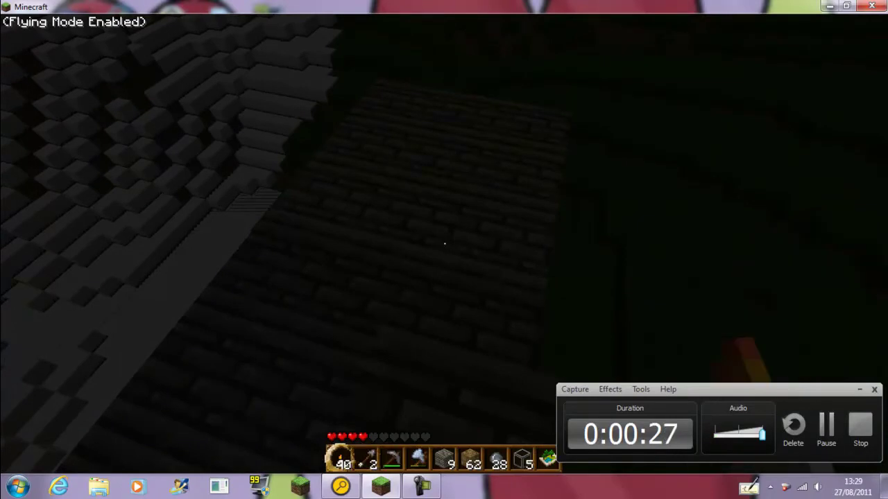
pyautogui.rightClick(444, 245)
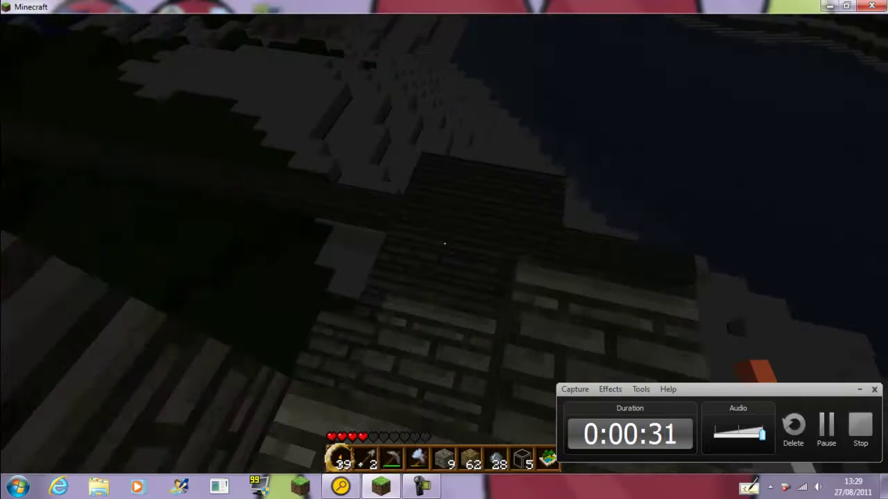
pyautogui.rightClick(444, 244)
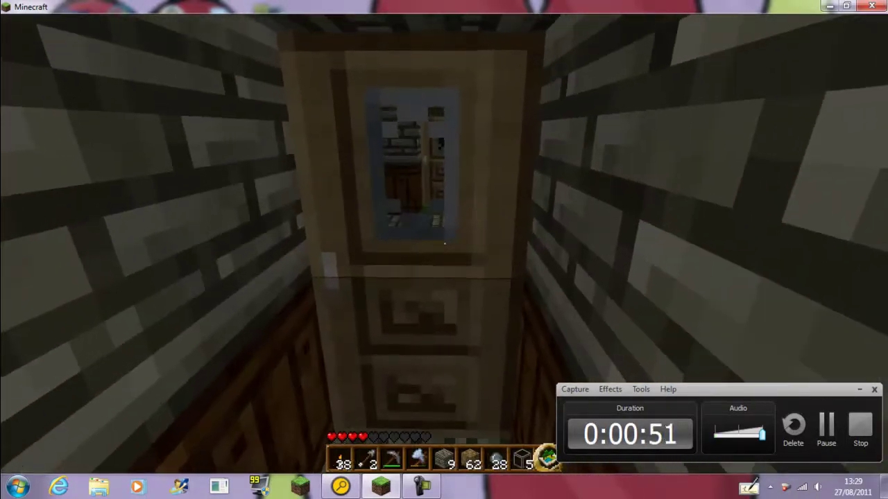
# Step: Check the world map, then begin laying sticks in the crafting table grid
pyautogui.press('9')
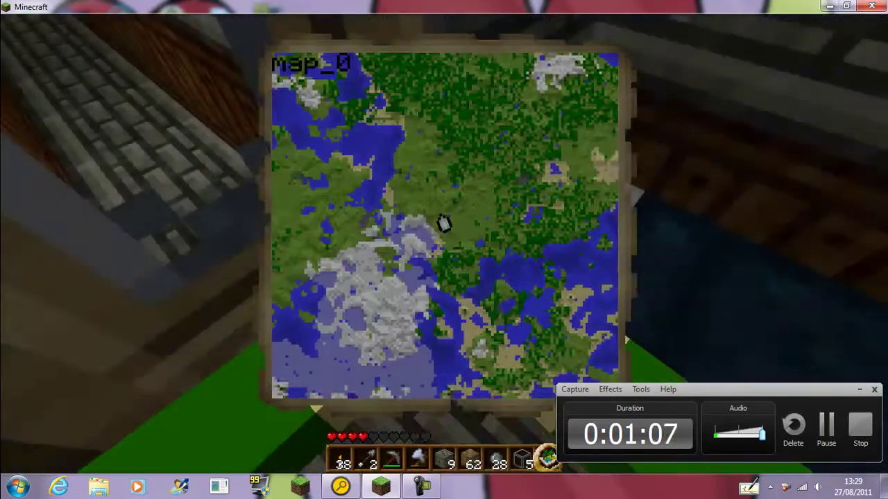
pyautogui.press('1')
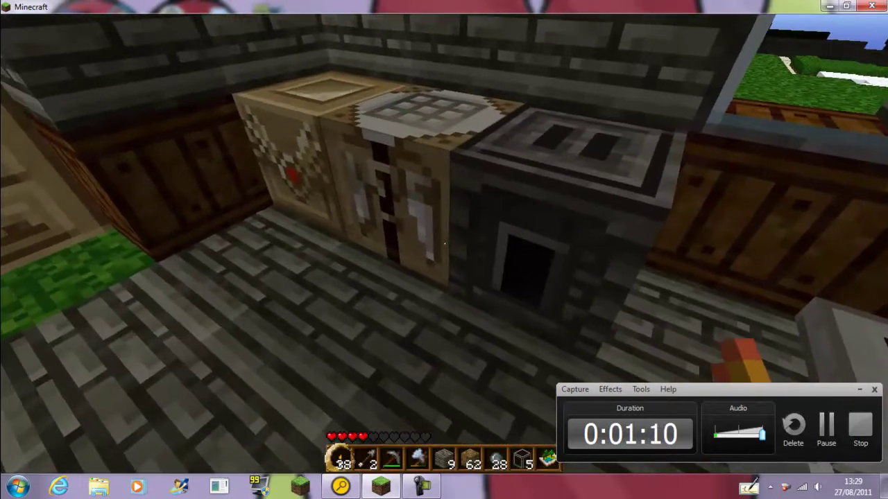
pyautogui.rightClick(443, 242)
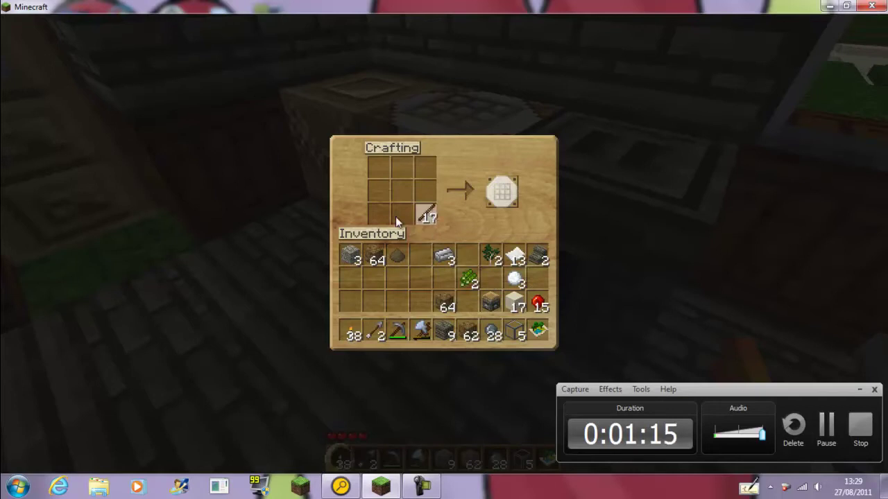
pyautogui.rightClick(425, 215)
pyautogui.rightClick(400, 215)
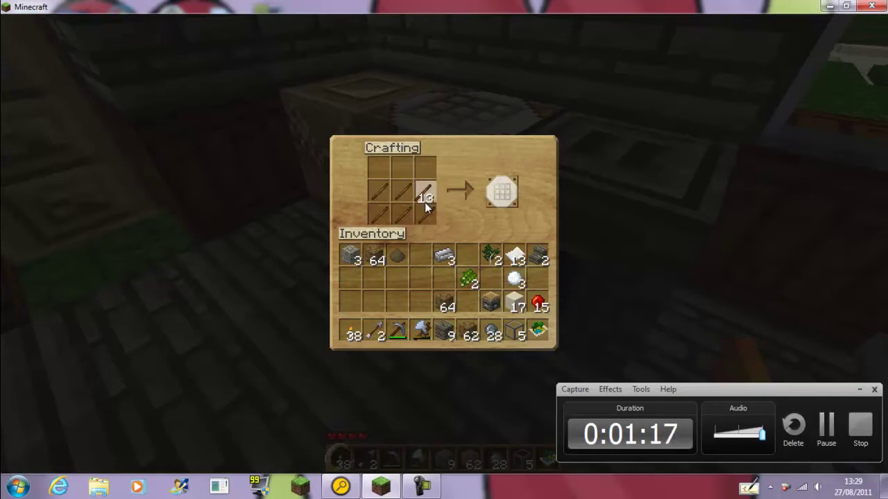
pyautogui.rightClick(425, 194)
pyautogui.rightClick(422, 218)
# Step: Complete the fence recipe, move the six fences to the hotbar and store the Clay
pyautogui.rightClick(387, 216)
pyautogui.rightClick(386, 216)
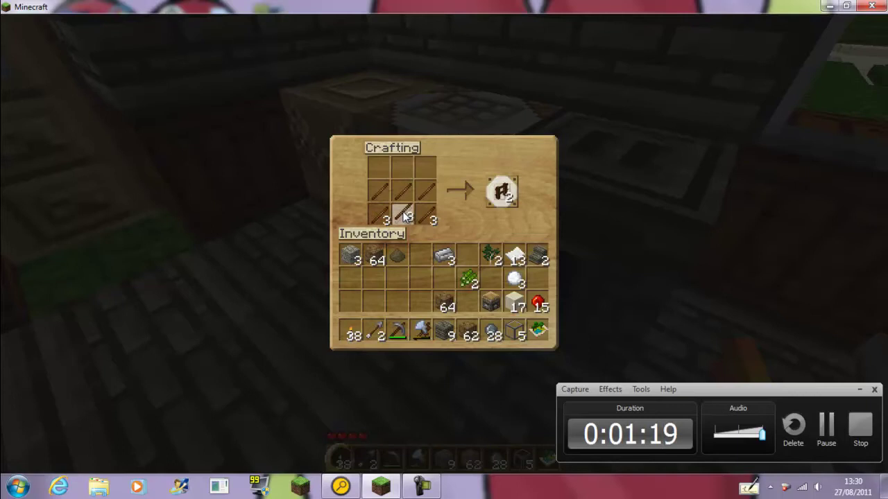
pyautogui.rightClick(406, 215)
pyautogui.rightClick(423, 200)
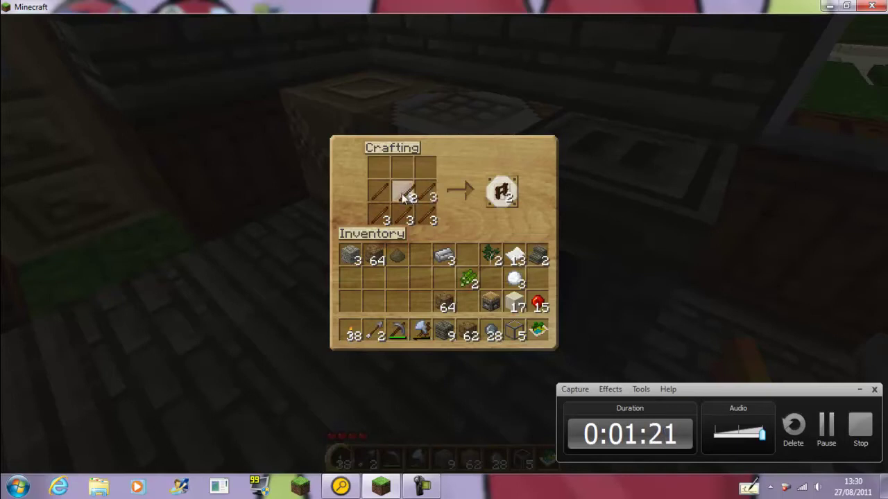
pyautogui.rightClick(403, 195)
pyautogui.click(503, 192)
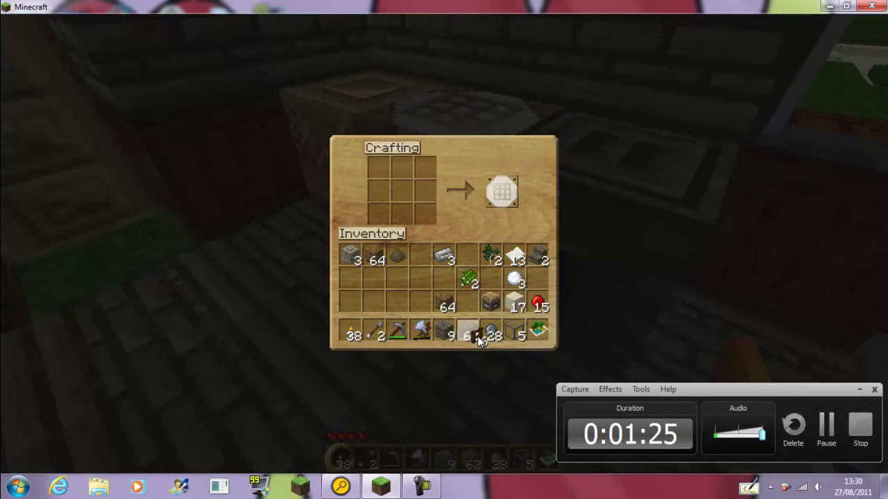
pyautogui.click(492, 336)
pyautogui.click(472, 307)
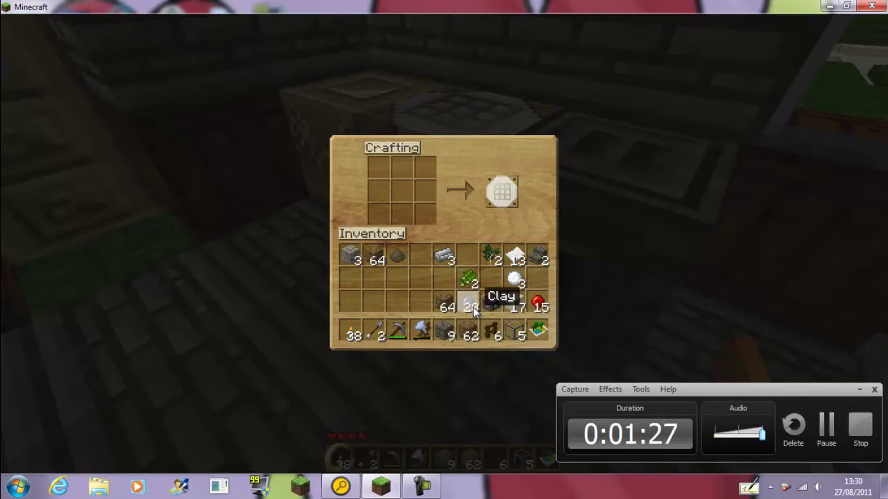
# Step: Leave the crafting table, walk out to the grassy farm and place two fence posts
pyautogui.press('Escape')
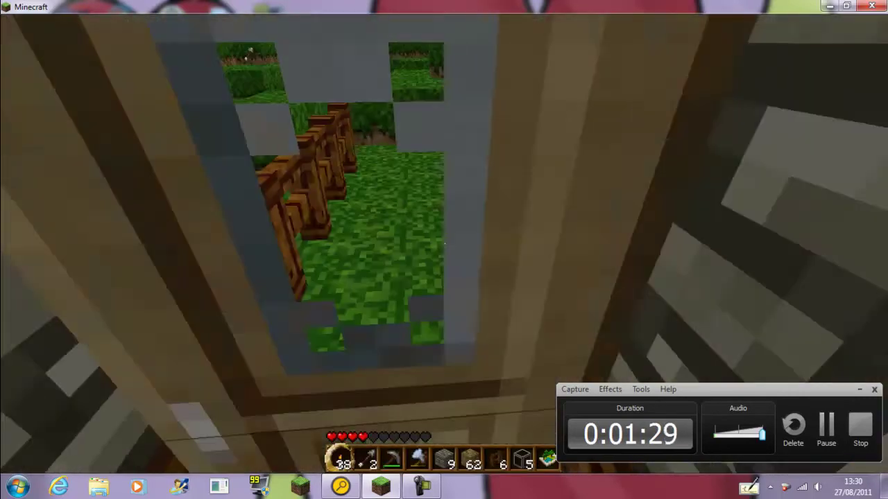
pyautogui.press('w')
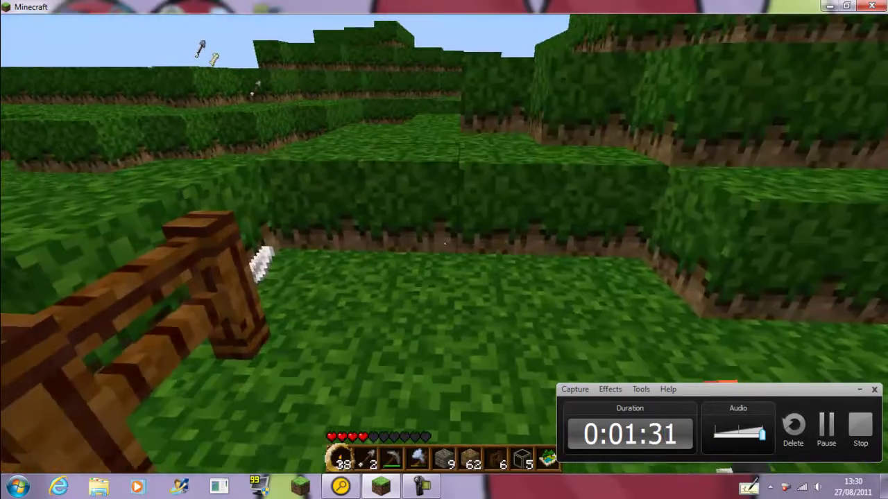
pyautogui.press('w')
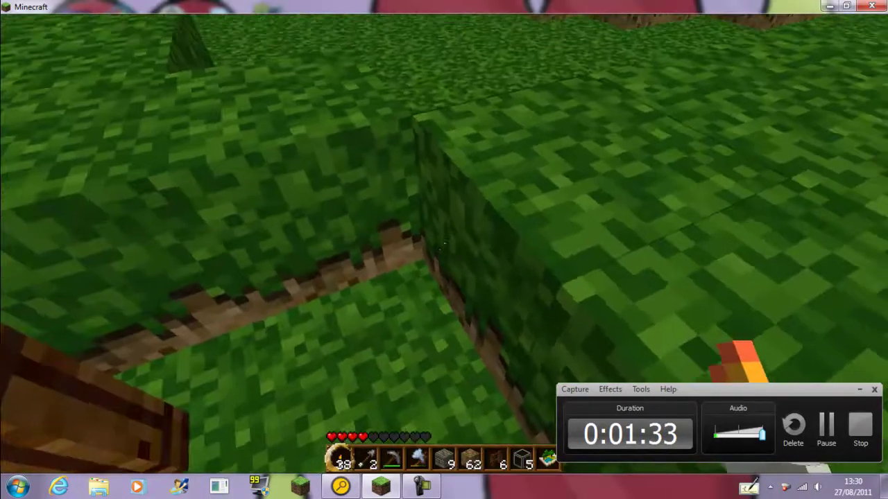
pyautogui.press('w')
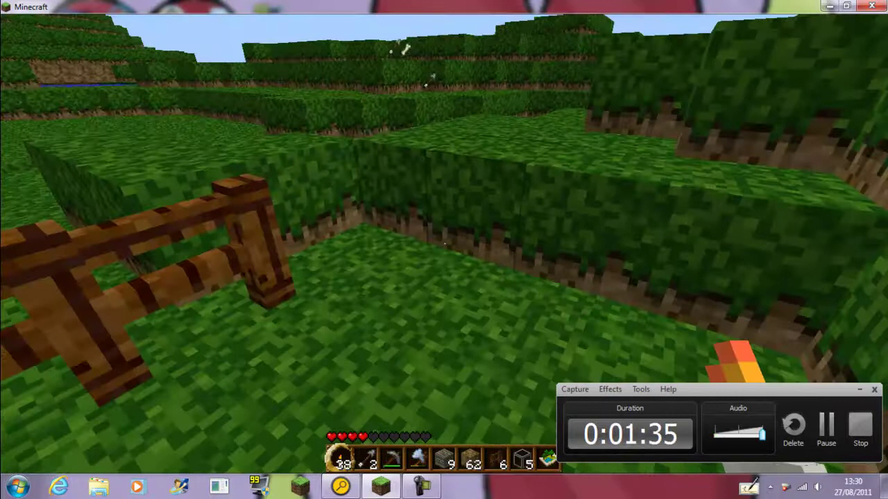
pyautogui.scroll(-1, 444, 250)
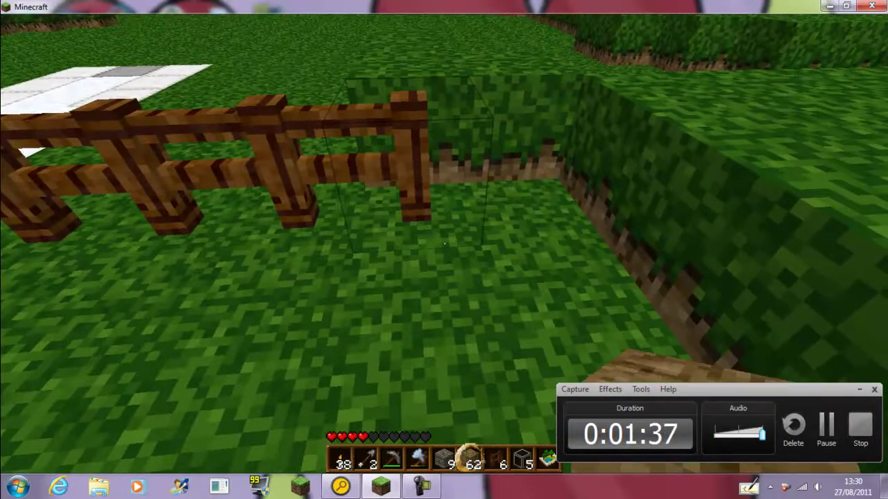
pyautogui.scroll(-1, 443, 249)
pyautogui.rightClick(444, 250)
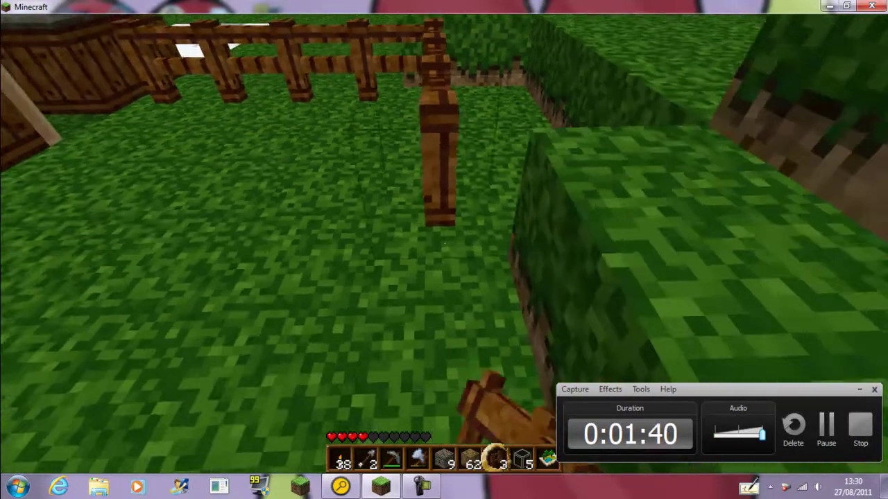
pyautogui.rightClick(444, 250)
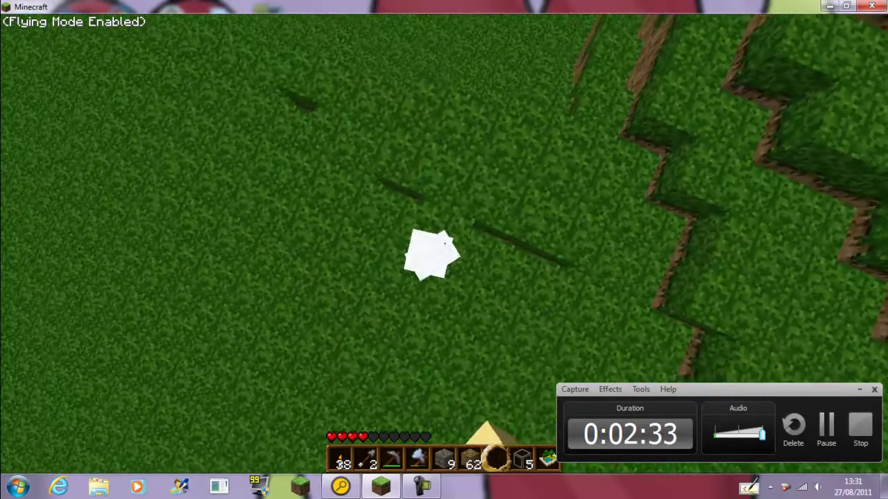
# Step: Attack the creeper with the hoe until it dies
pyautogui.press('5')
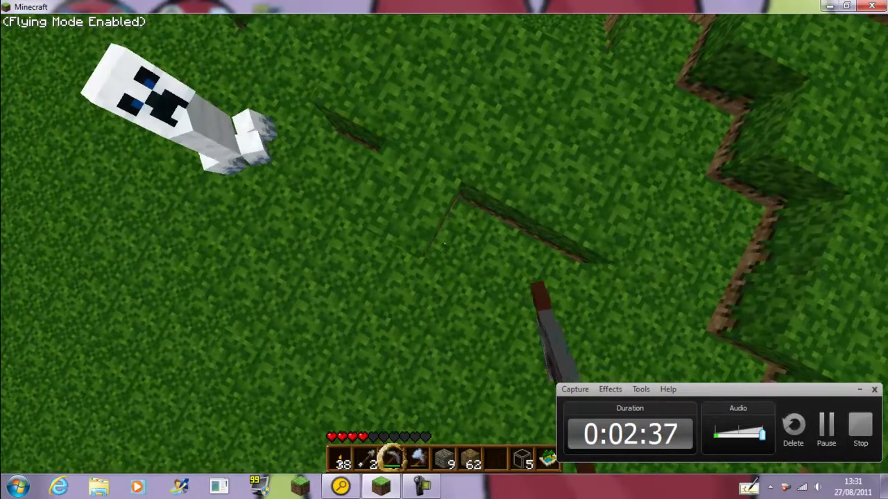
pyautogui.click(444, 242)
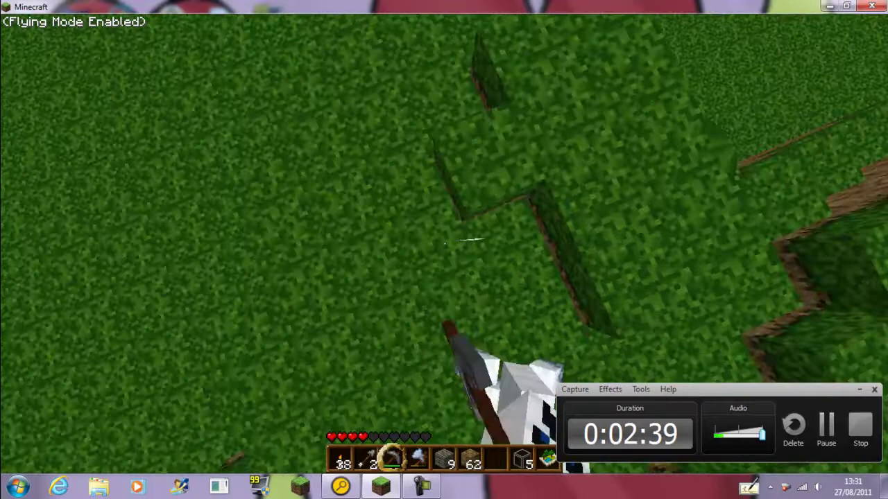
pyautogui.click(443, 243)
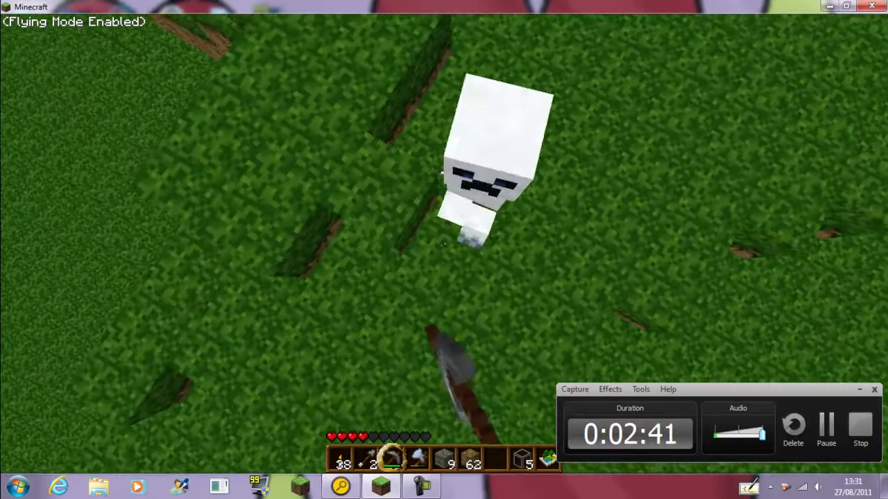
pyautogui.click(444, 250)
pyautogui.click(444, 250)
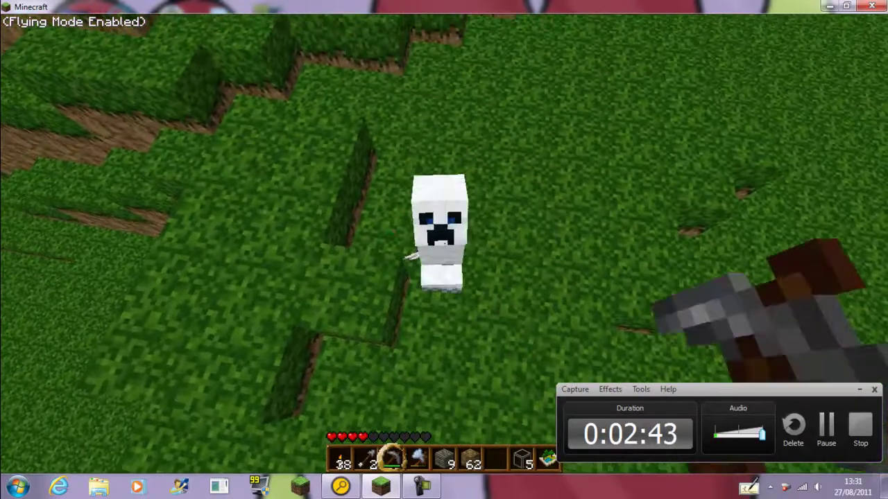
pyautogui.click(443, 250)
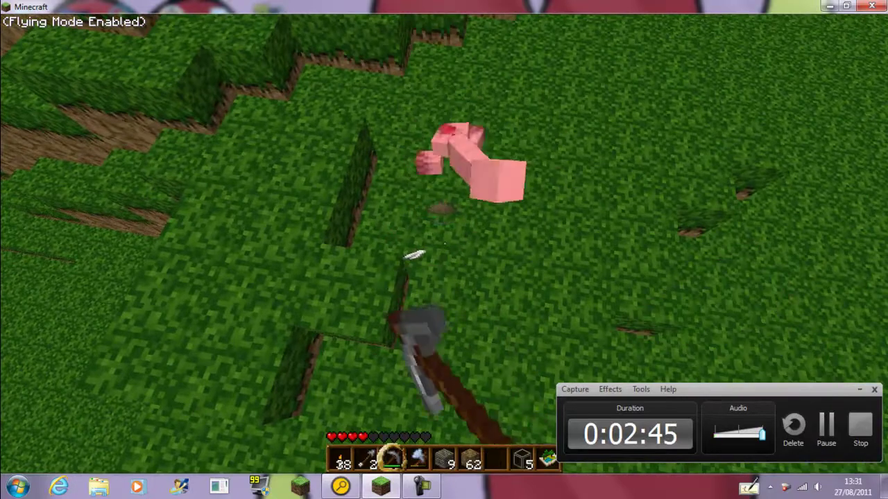
# Step: Cross the grassland, switch on flying and briefly check the inventory
pyautogui.press('w')
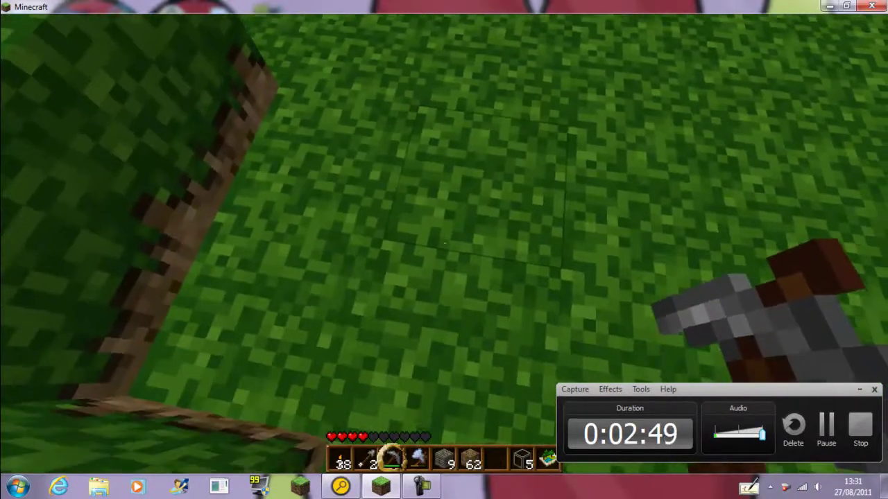
pyautogui.press('f')
pyautogui.press('e')
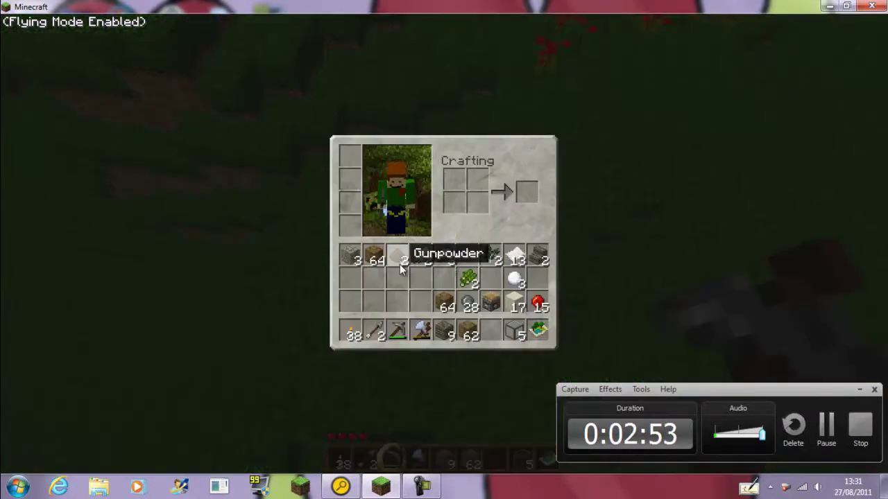
pyautogui.press('Escape')
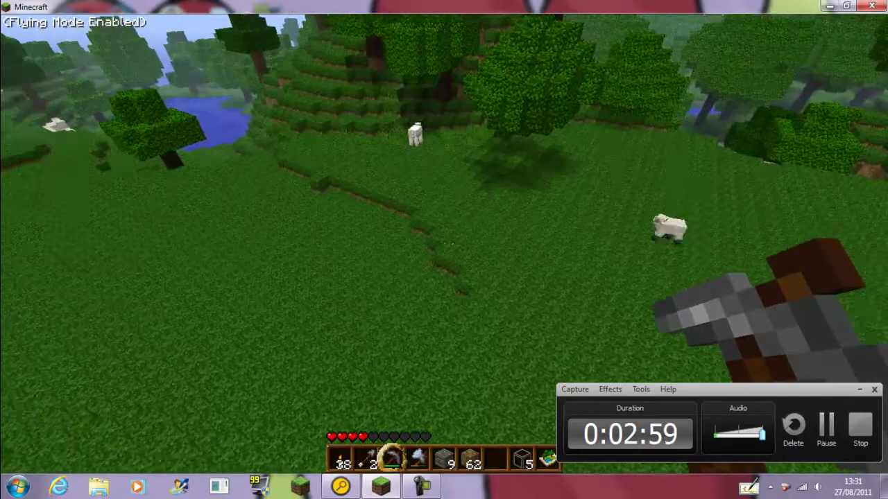
pyautogui.scroll(-1, 444, 250)
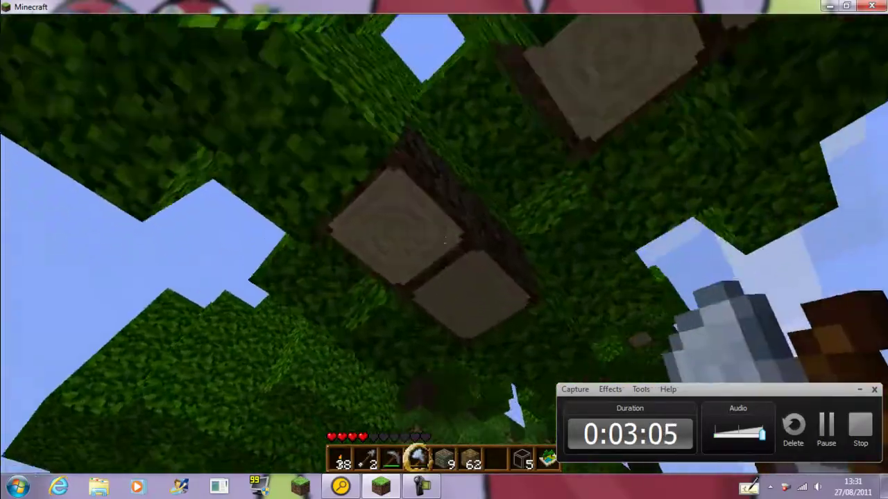
# Step: Chop the tree's logs and leaves for wood, then fly back toward the house
pyautogui.click(444, 250)
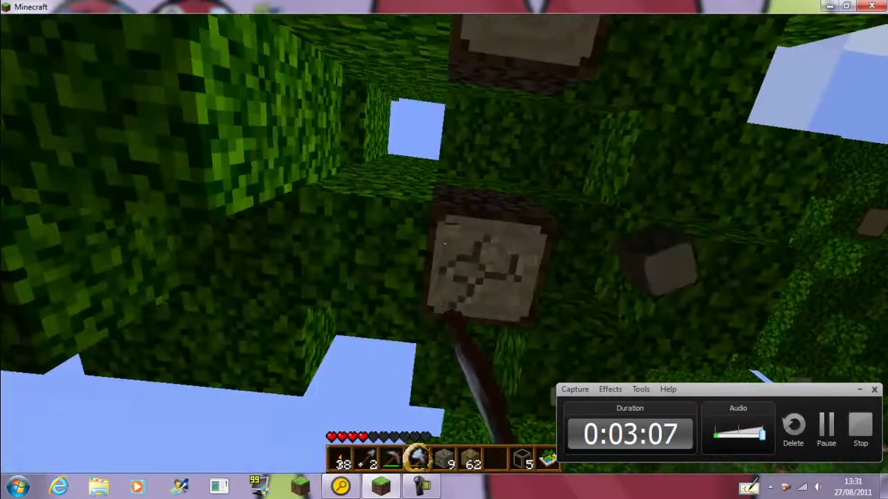
pyautogui.click(443, 244)
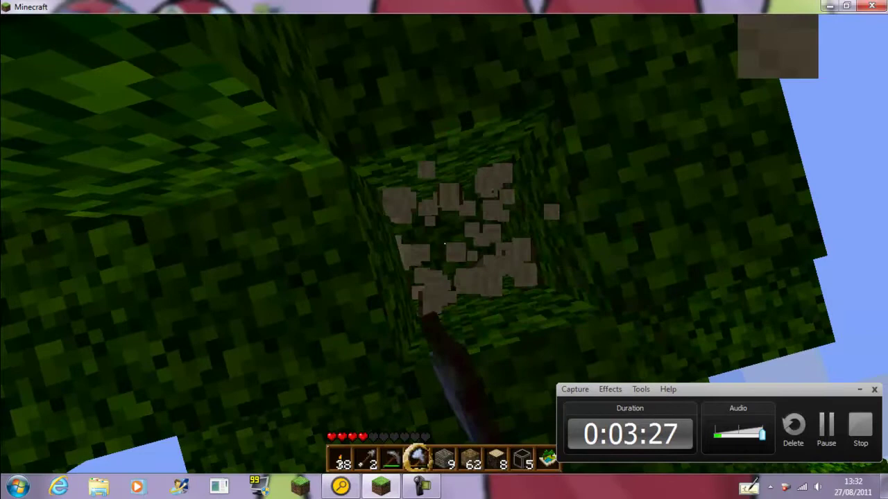
pyautogui.click(444, 243)
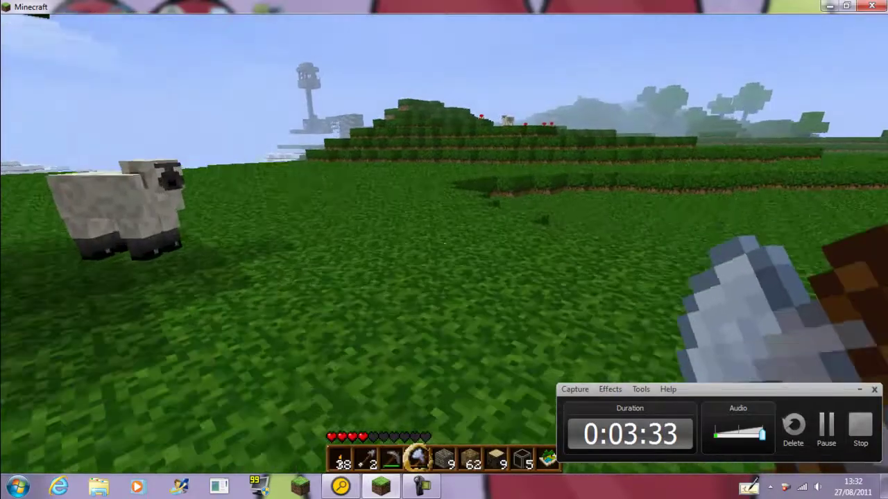
pyautogui.press('f')
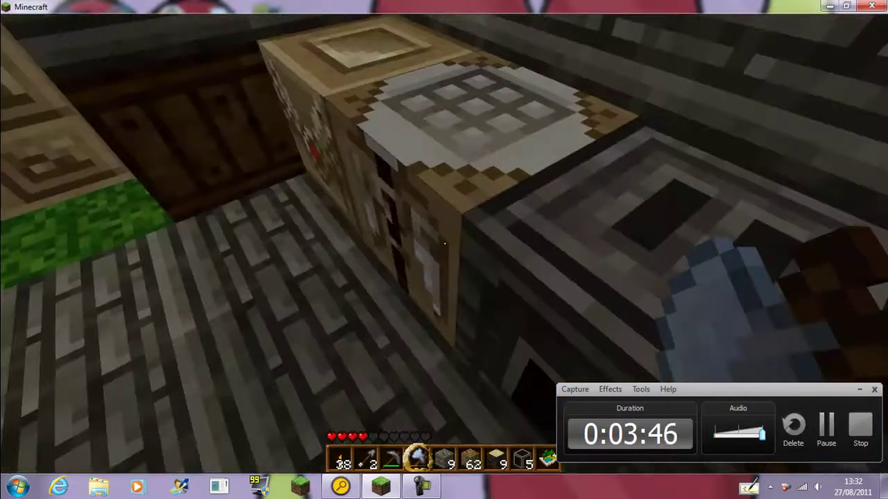
# Step: Split the sticks across the crafting grid into 16 fences and reclaim the leftover sticks
pyautogui.rightClick(444, 243)
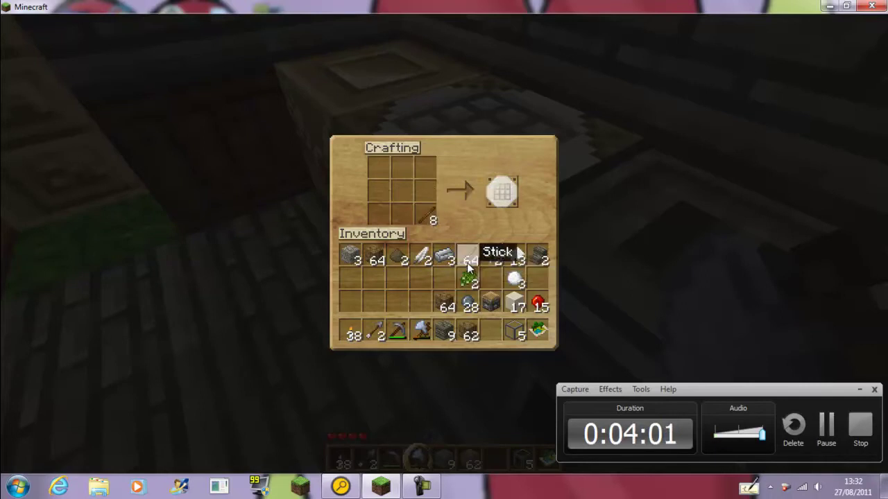
pyautogui.rightClick(380, 215)
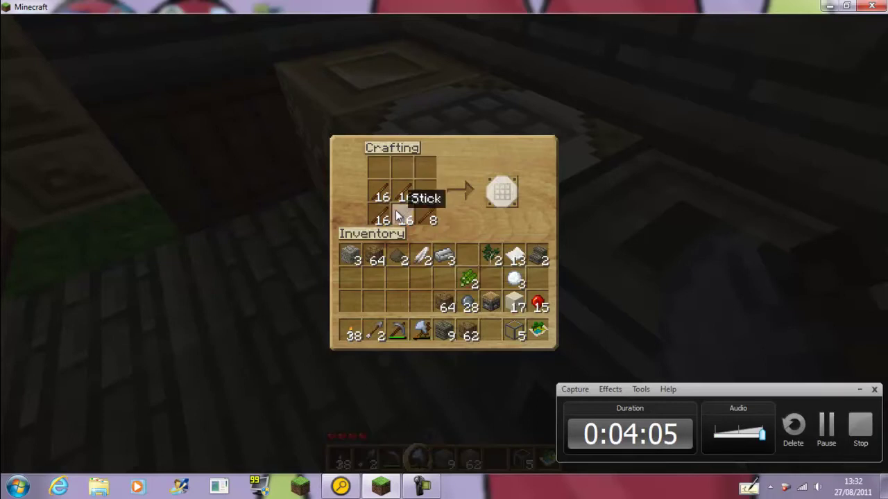
pyautogui.rightClick(406, 197)
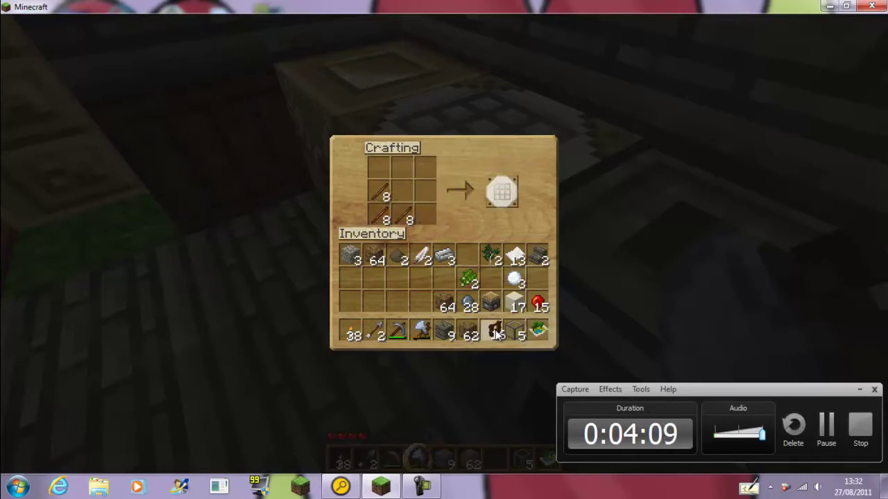
pyautogui.click(401, 214)
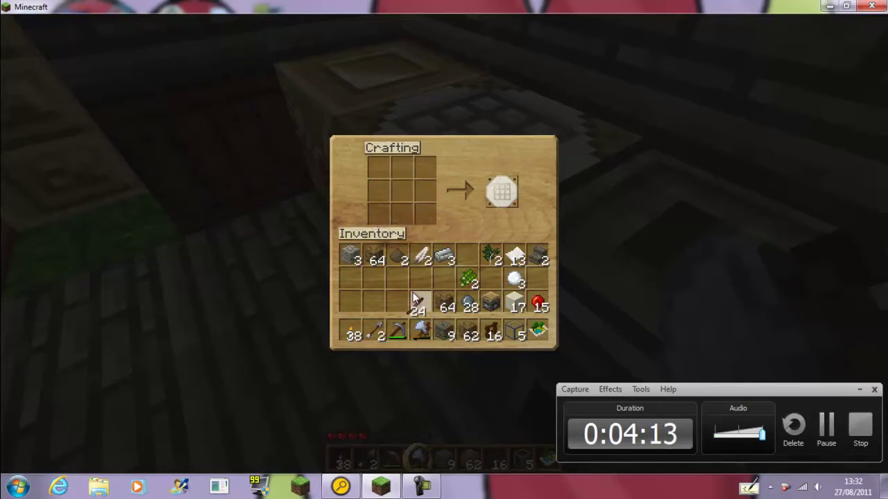
# Step: Place ten fence pieces along the enclosure, from the doorway to the house wall
pyautogui.press('Escape')
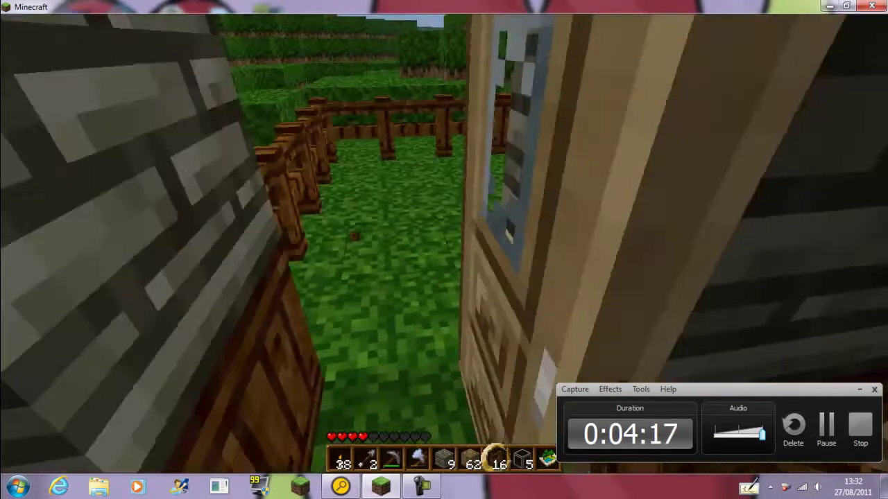
pyautogui.scroll(-1, 444, 250)
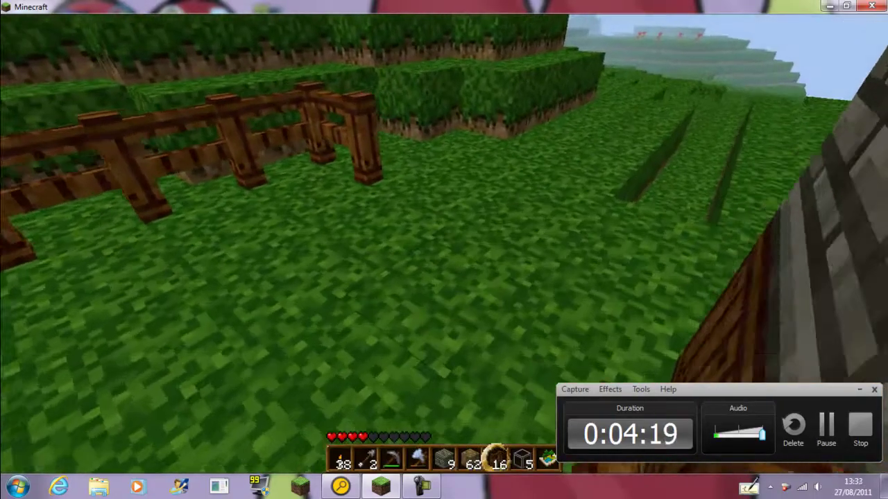
pyautogui.rightClick(444, 250)
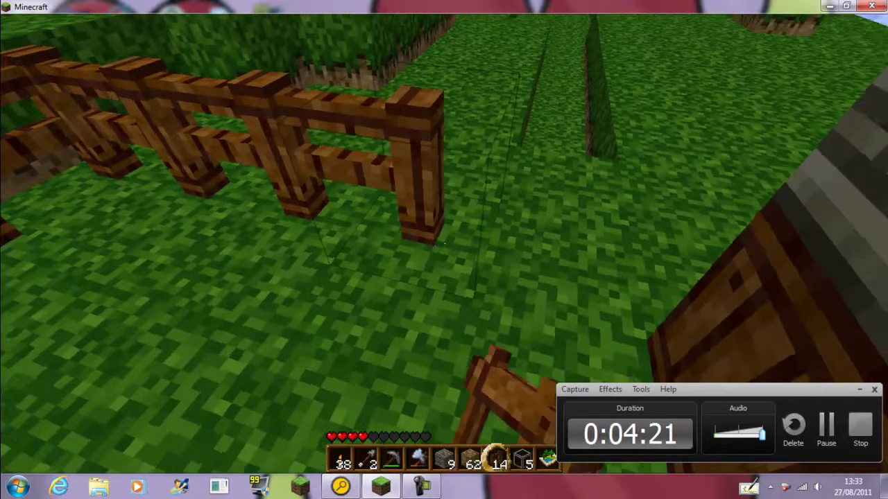
pyautogui.rightClick(444, 250)
pyautogui.rightClick(444, 250)
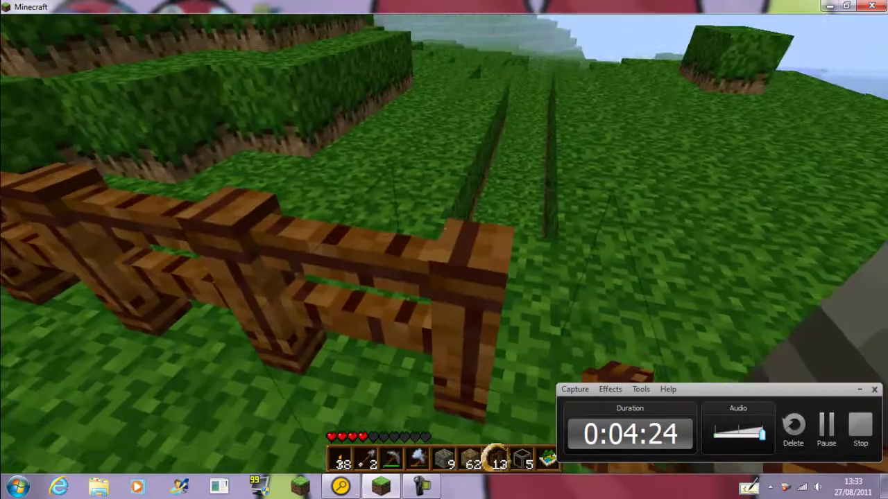
pyautogui.rightClick(444, 250)
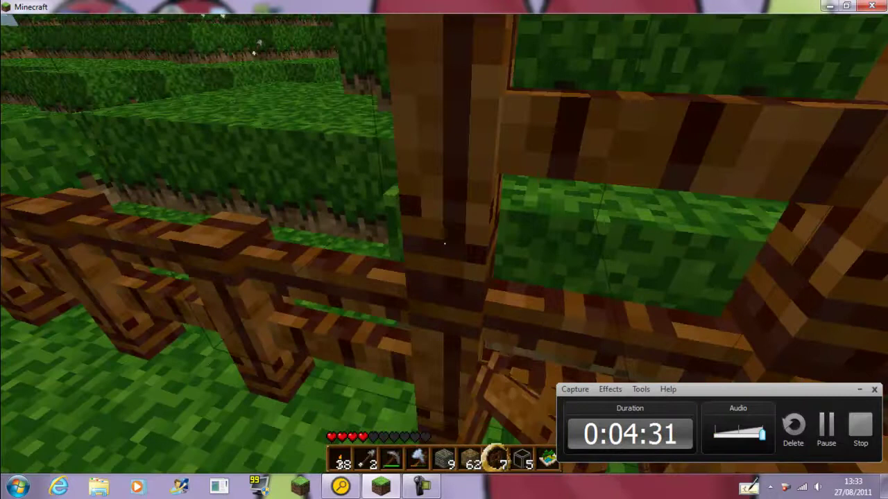
pyautogui.rightClick(444, 250)
pyautogui.rightClick(444, 250)
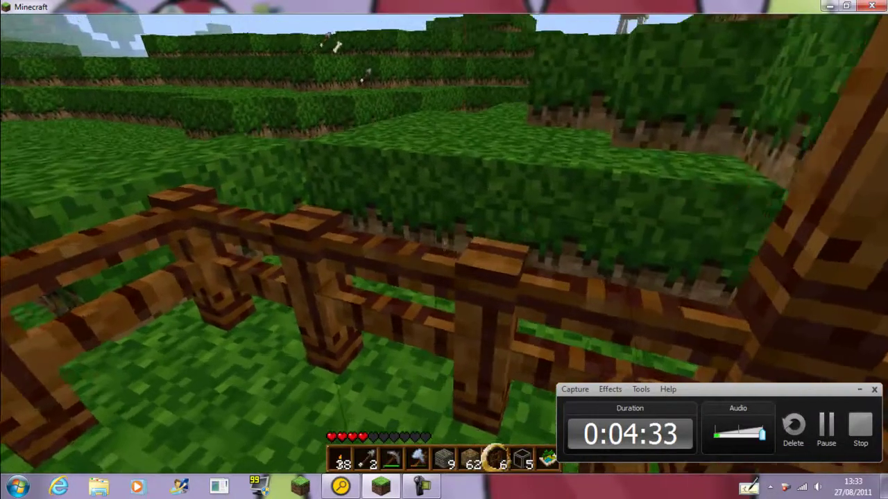
pyautogui.rightClick(444, 250)
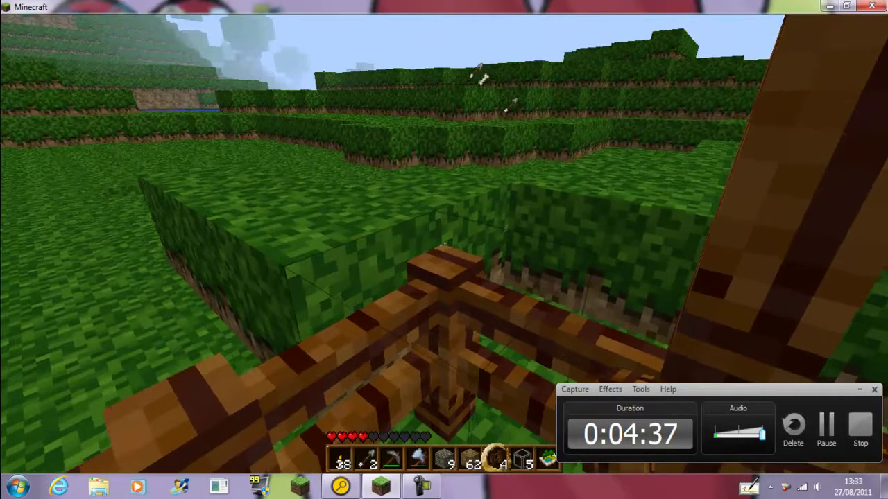
pyautogui.rightClick(444, 250)
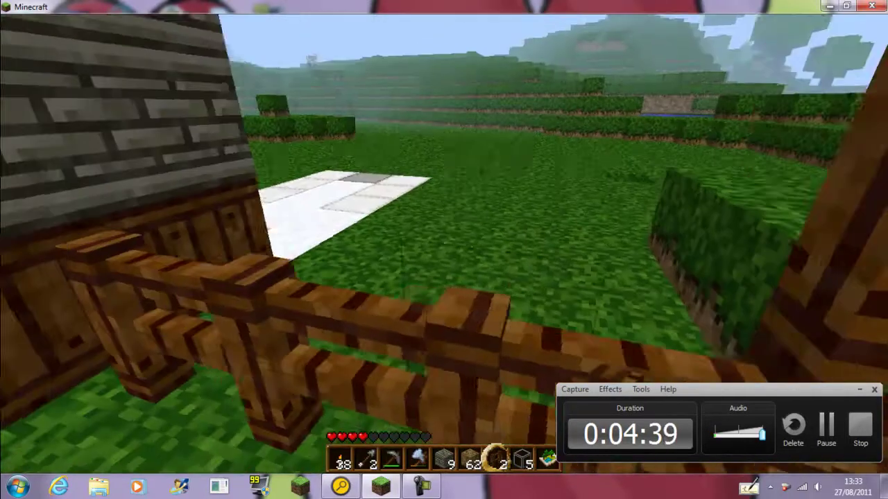
pyautogui.rightClick(444, 249)
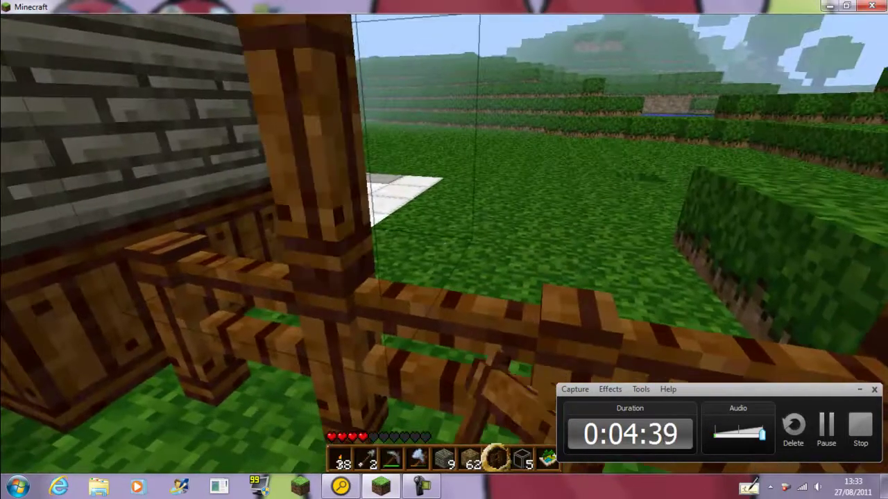
pyautogui.rightClick(444, 250)
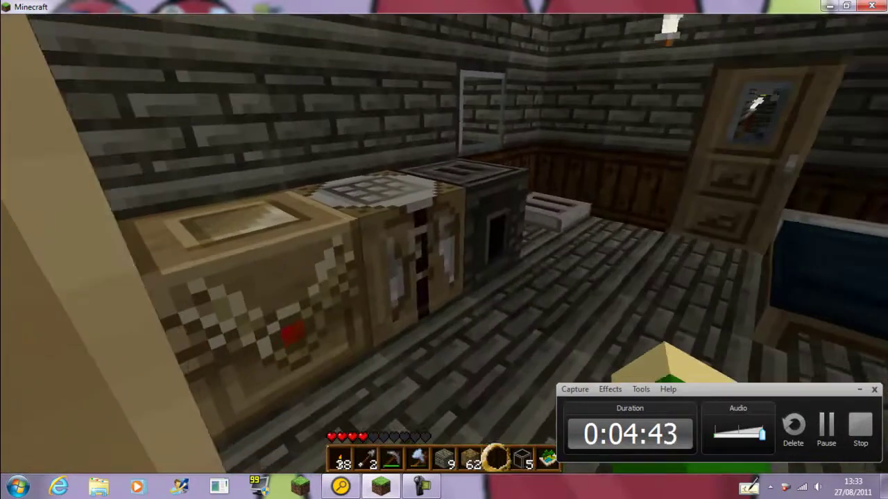
# Step: Check the crafting table and inventory, then craft a stone shovel from cobblestone and sticks
pyautogui.rightClick(443, 250)
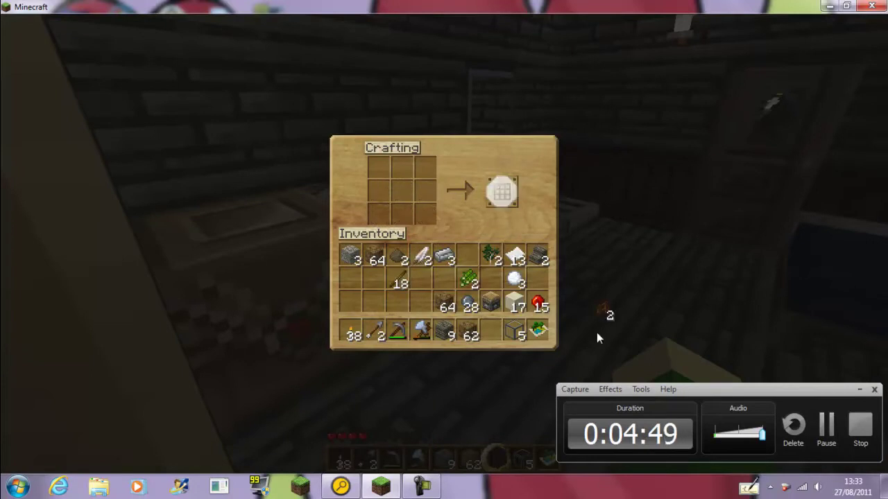
pyautogui.press('Escape')
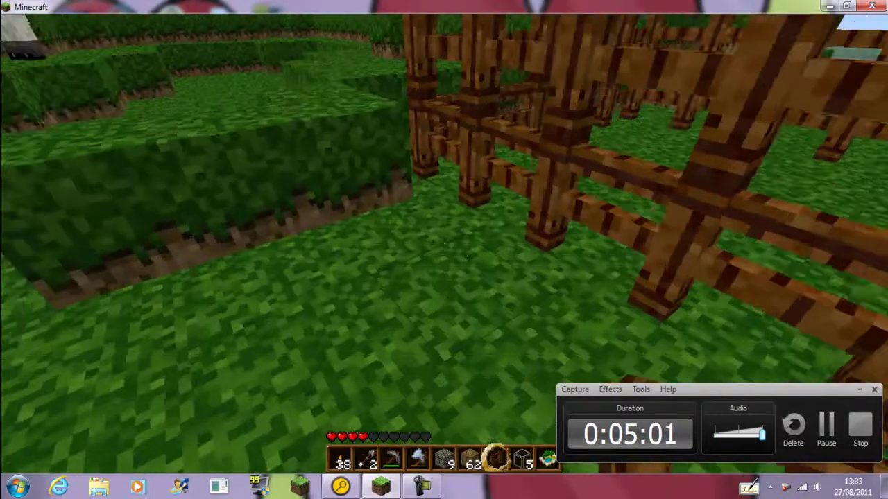
pyautogui.press('e')
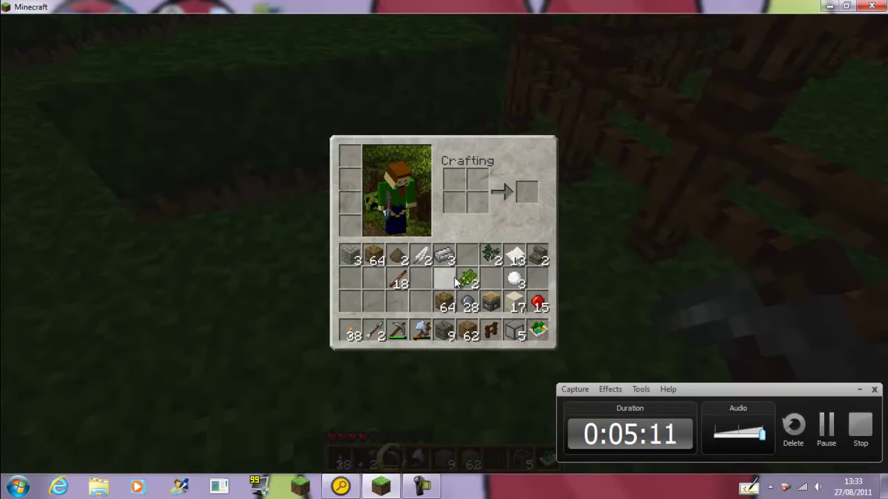
pyautogui.press('e')
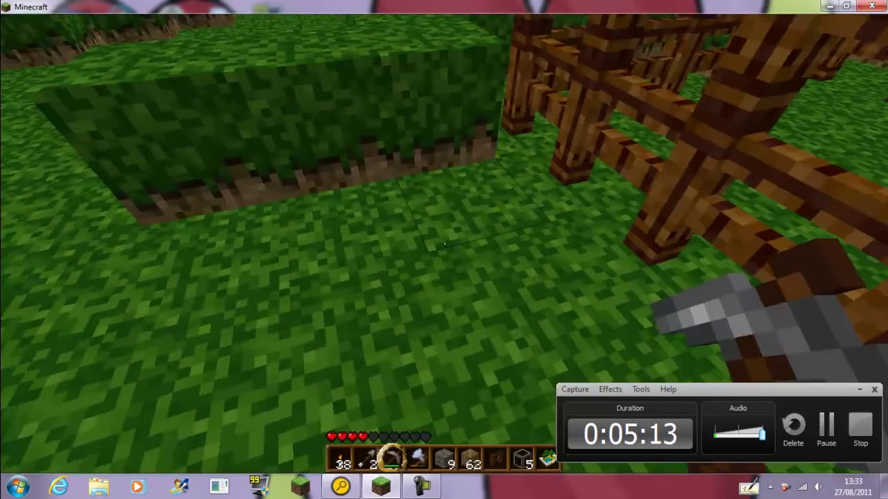
pyautogui.press('w')
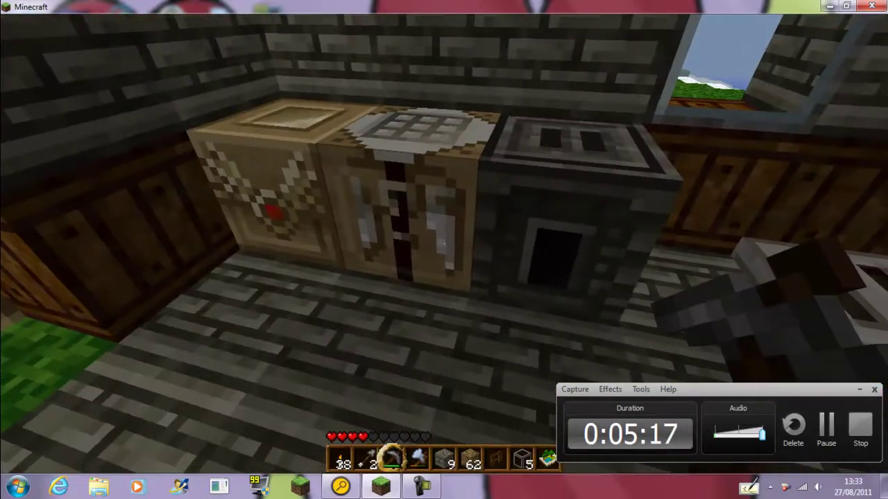
pyautogui.rightClick(444, 250)
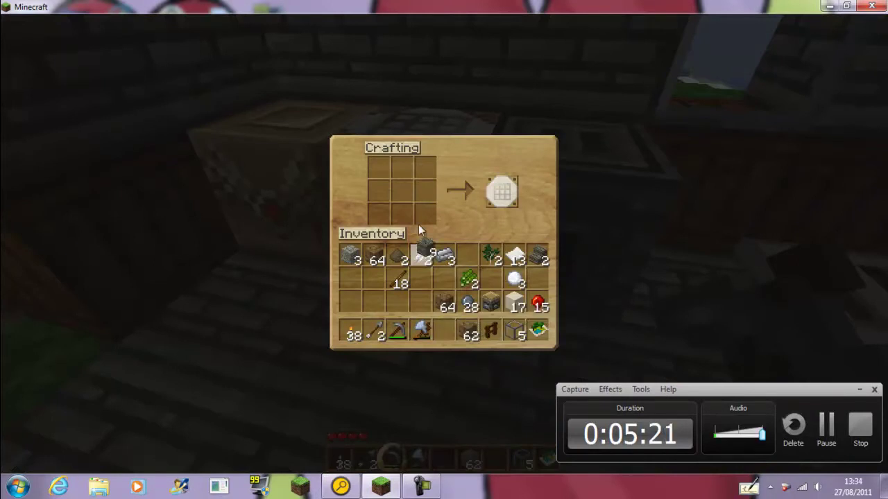
pyautogui.rightClick(403, 168)
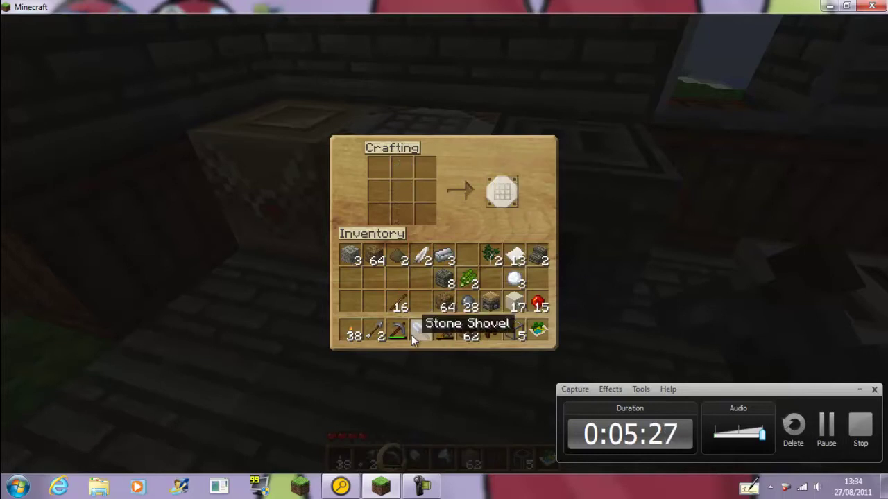
pyautogui.press('Escape')
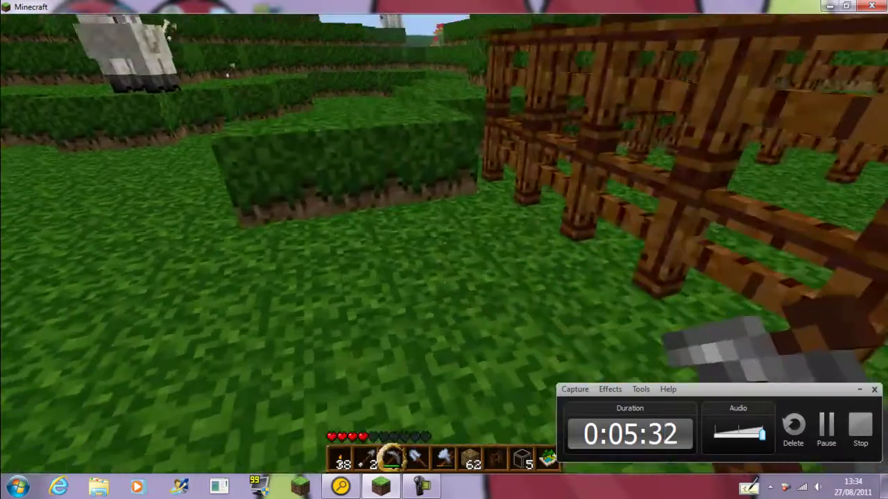
# Step: Dig out several grass blocks with the shovel, then fill the hole with a dirt block
pyautogui.press('4')
pyautogui.moveTo(444, 243); pyautogui.dragTo(444, 242)
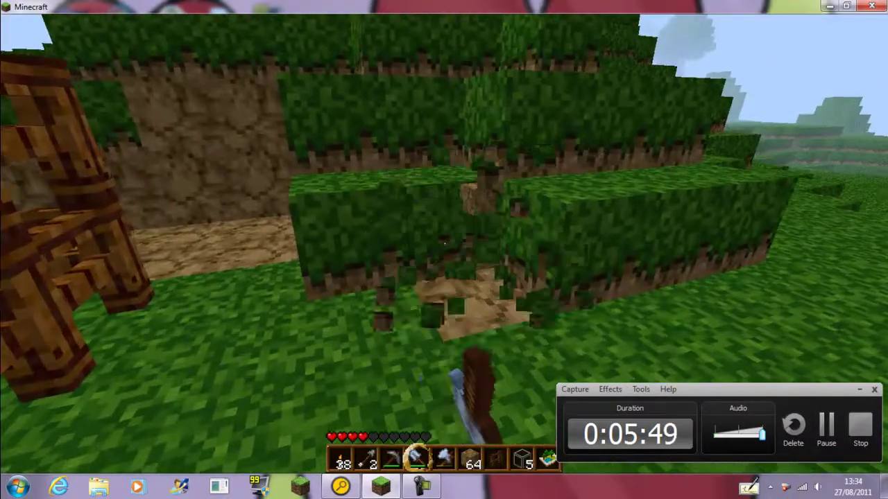
pyautogui.moveTo(444, 242); pyautogui.dragTo(444, 243)
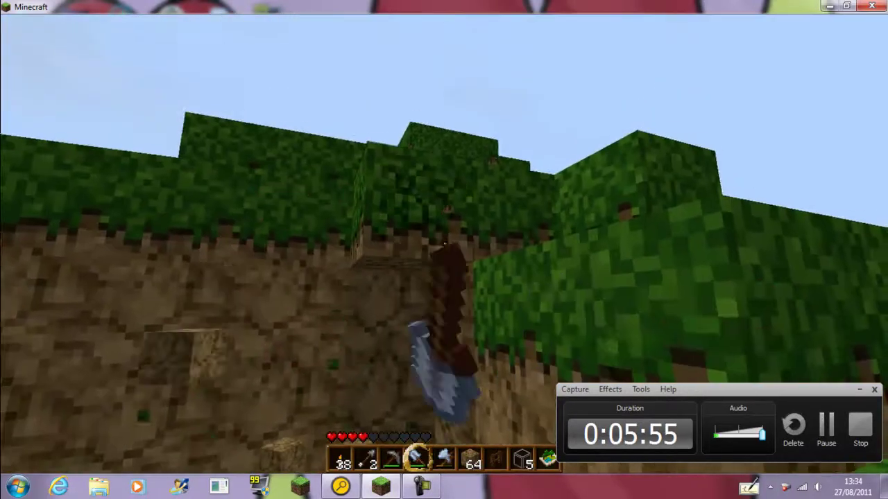
pyautogui.press('w')
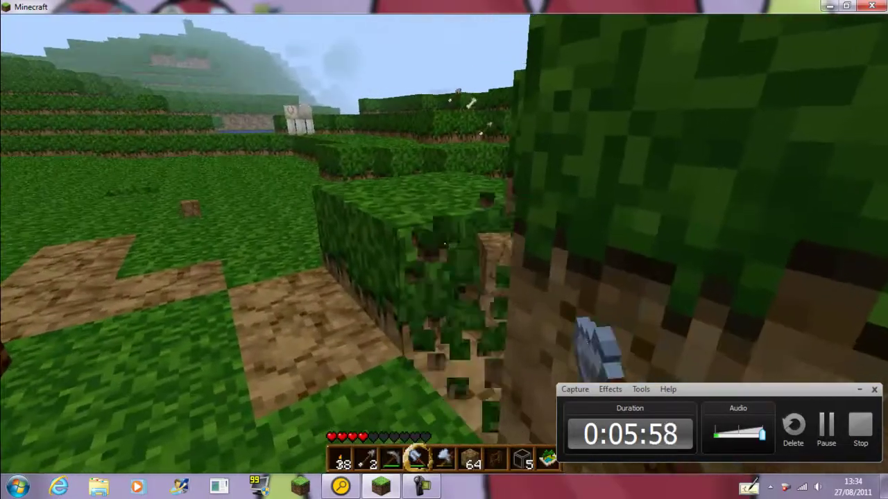
pyautogui.moveTo(444, 243); pyautogui.dragTo(443, 243)
pyautogui.scroll(-2, 444, 242)
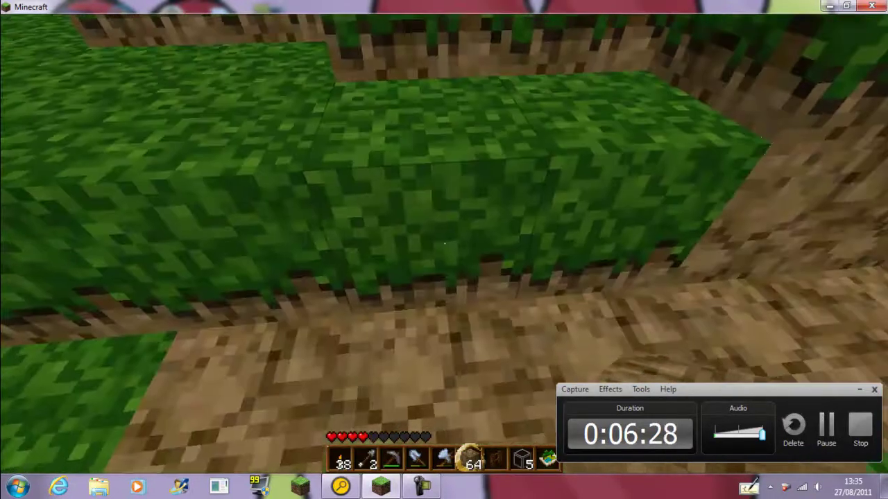
pyautogui.scroll(2, 444, 243)
pyautogui.moveTo(444, 242); pyautogui.dragTo(444, 243)
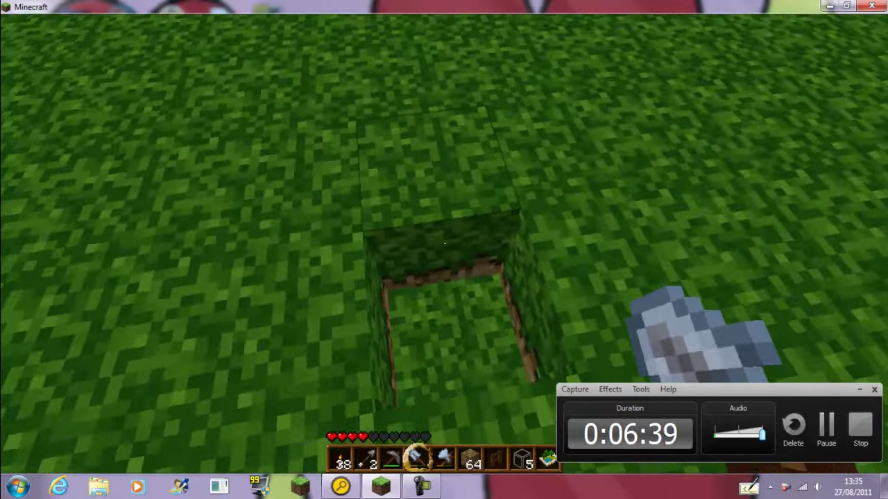
pyautogui.press('8')
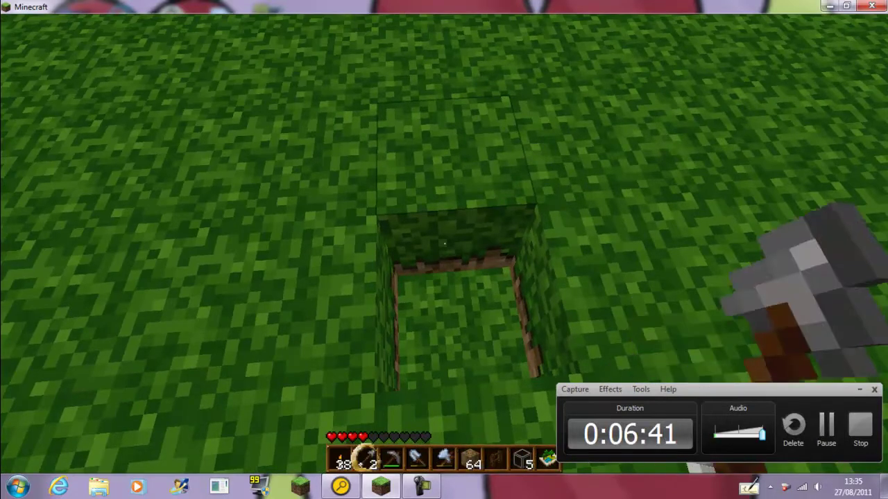
pyautogui.rightClick(444, 243)
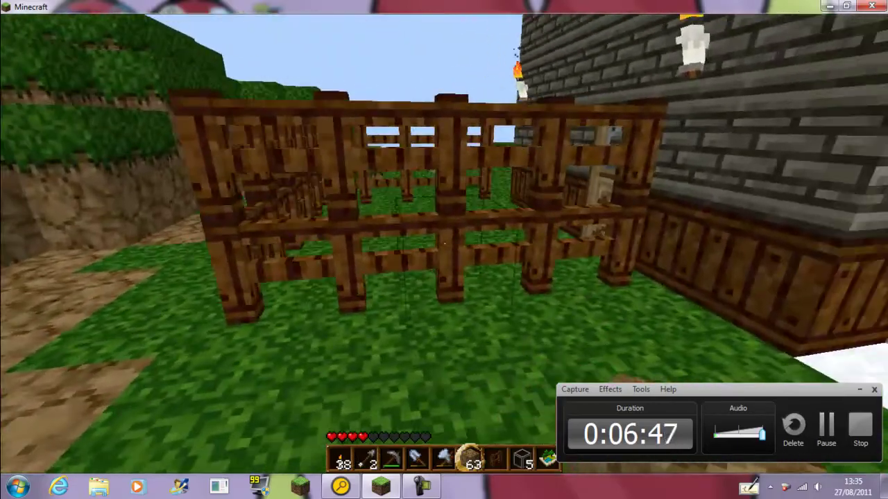
# Step: Walk through the house past the crafting table and bed, putting 8 stone bricks on the hotbar
pyautogui.press('w')
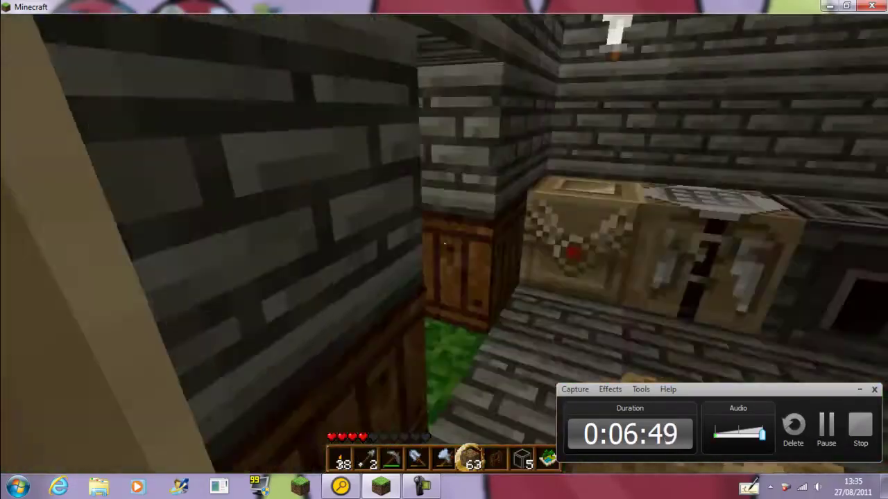
pyautogui.press('e')
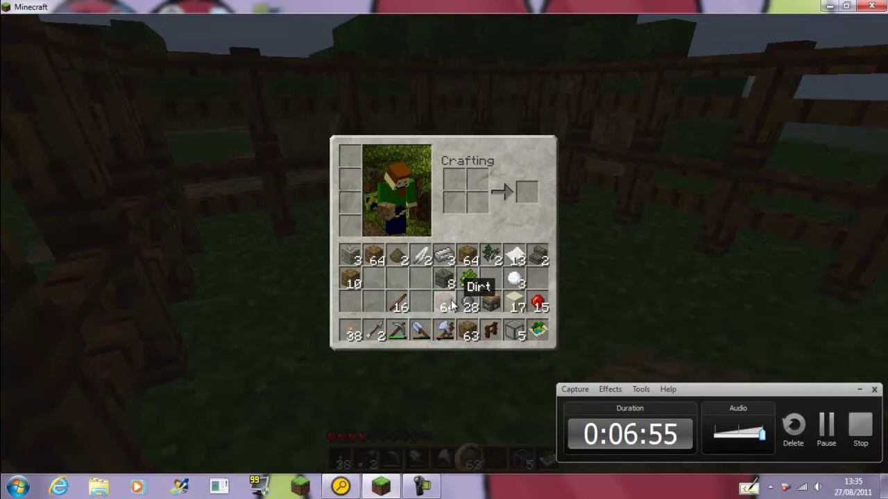
pyautogui.press('Escape')
pyautogui.press('w')
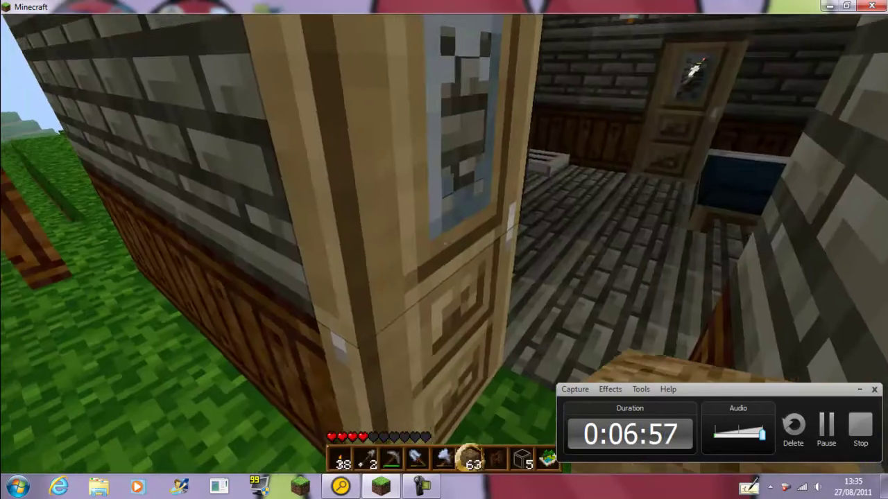
pyautogui.press('w')
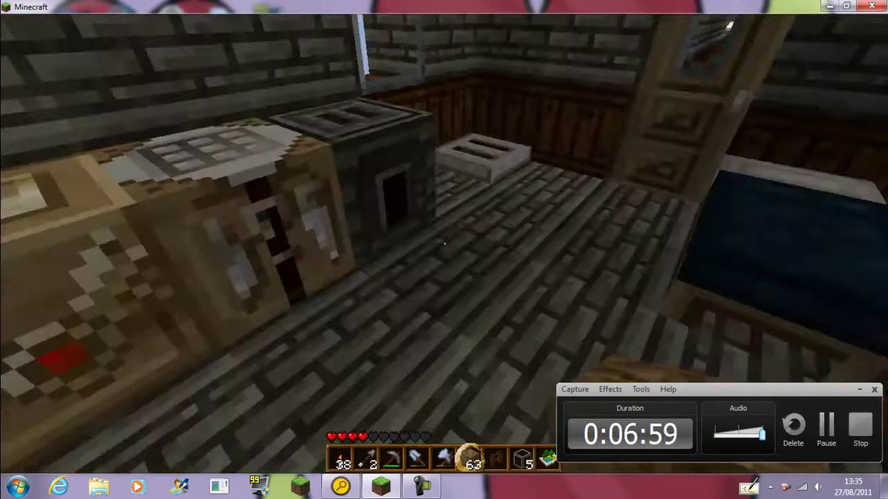
pyautogui.press('w')
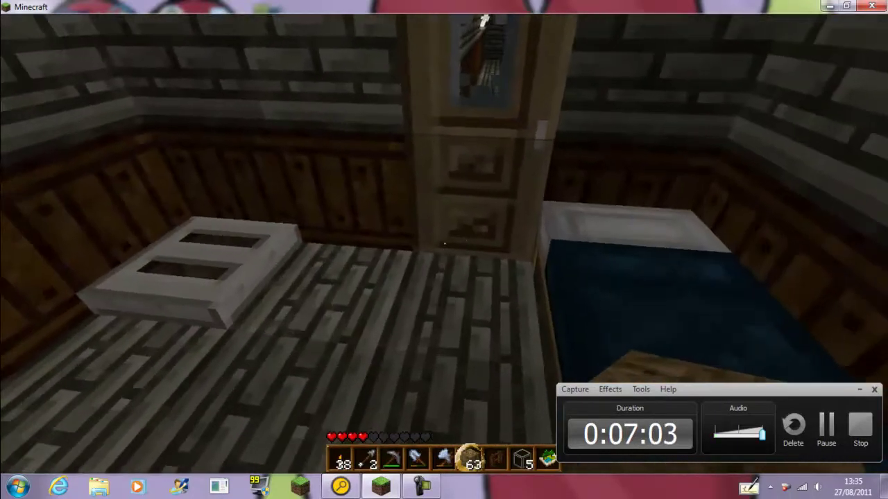
pyautogui.press('e')
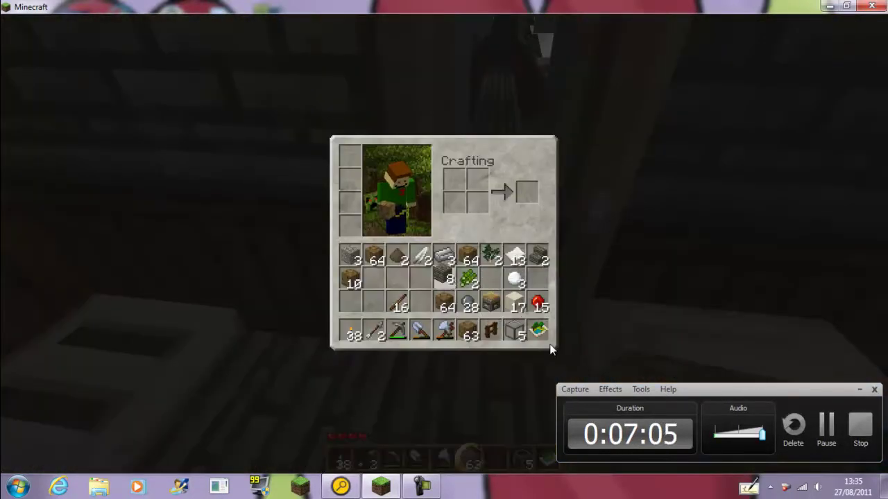
pyautogui.press('e')
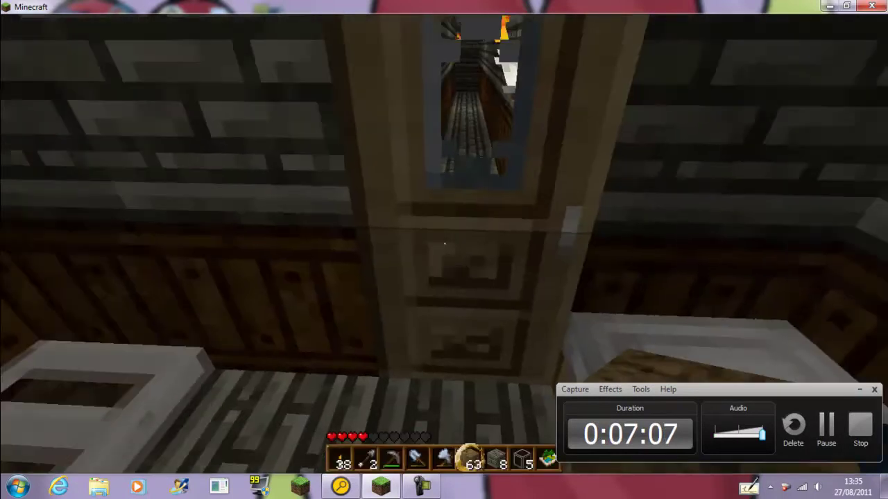
pyautogui.press('w')
# Step: Enable flying and fly along the glass walkway to its doorway and brick beam
pyautogui.press('w')
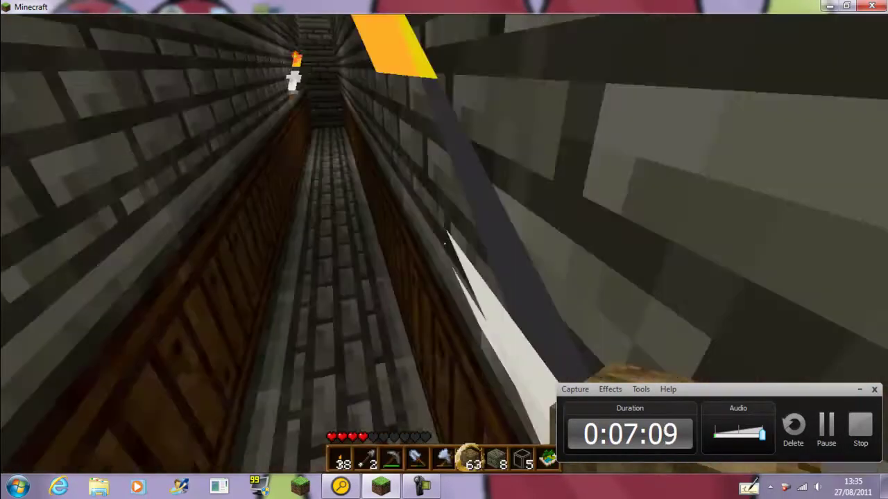
pyautogui.press('w')
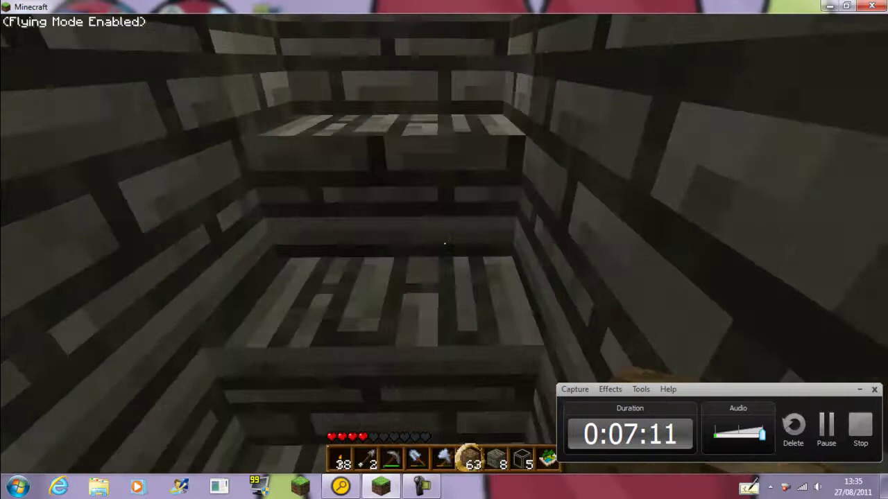
pyautogui.press('w')
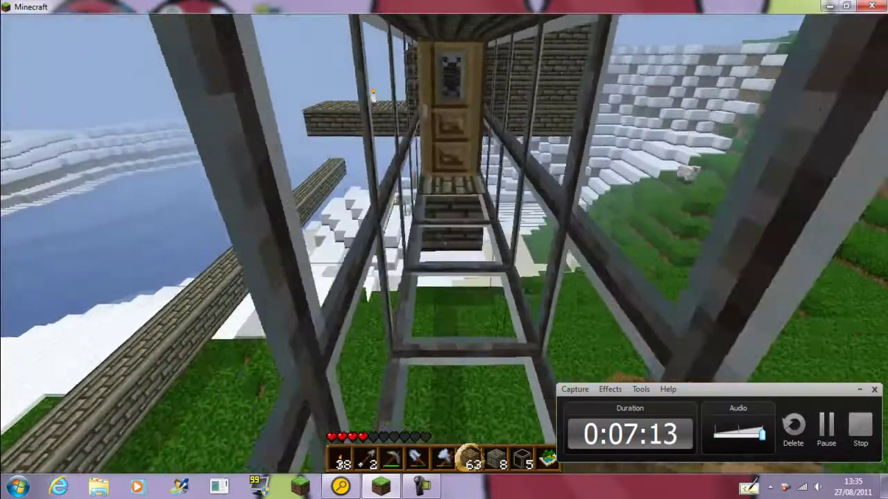
pyautogui.press('w')
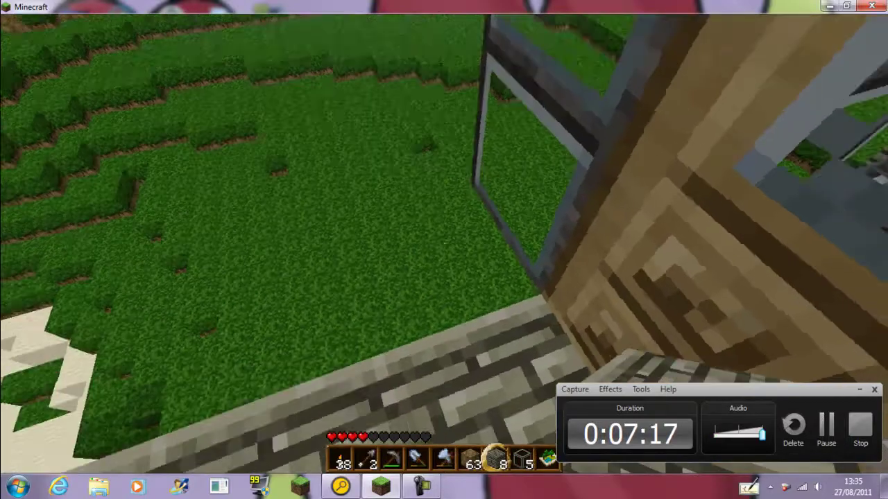
pyautogui.press('w')
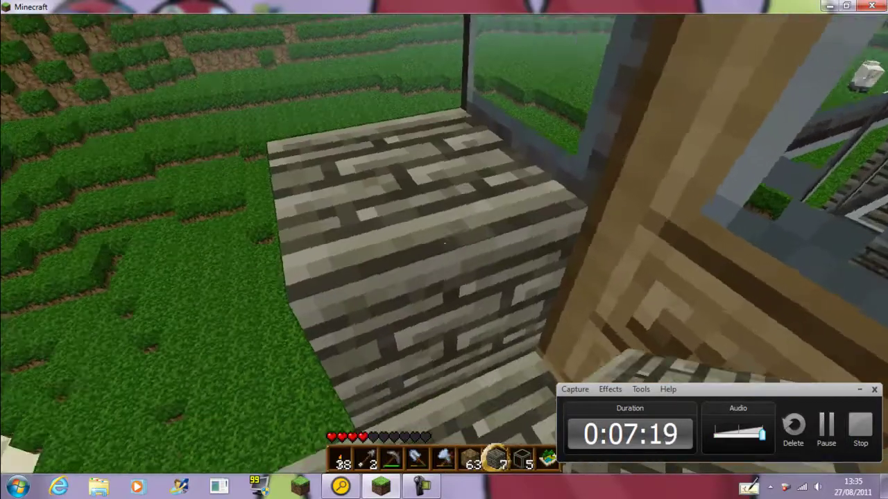
pyautogui.moveTo(444, 250); pyautogui.dragTo(444, 250)
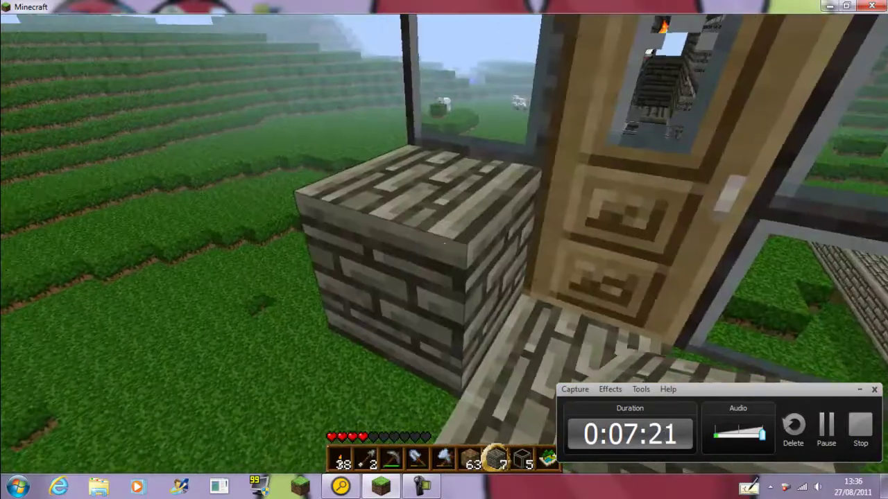
pyautogui.press('w')
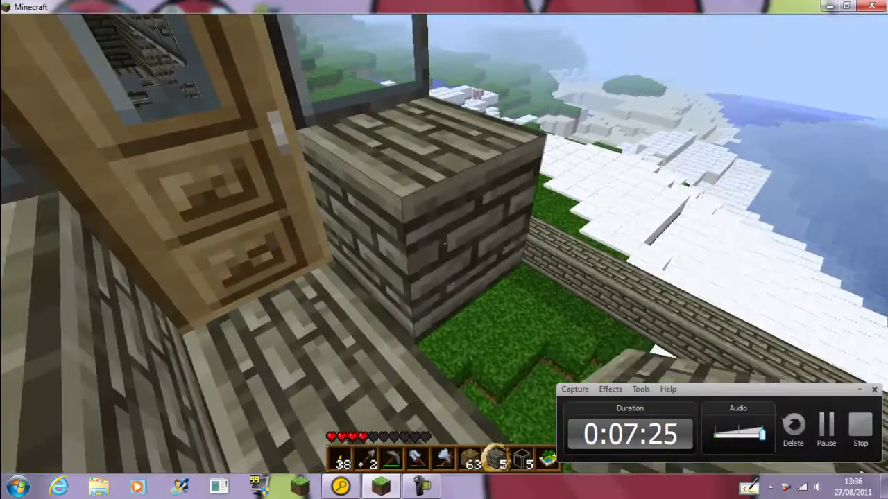
pyautogui.press('w')
pyautogui.press('w')
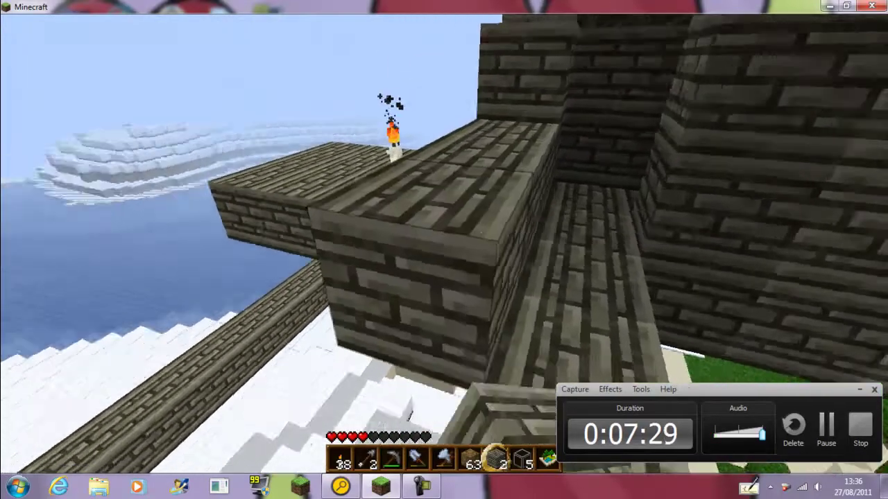
# Step: Fly up over the building roof and look down across the walkway and fields
pyautogui.press('w')
pyautogui.press('w')
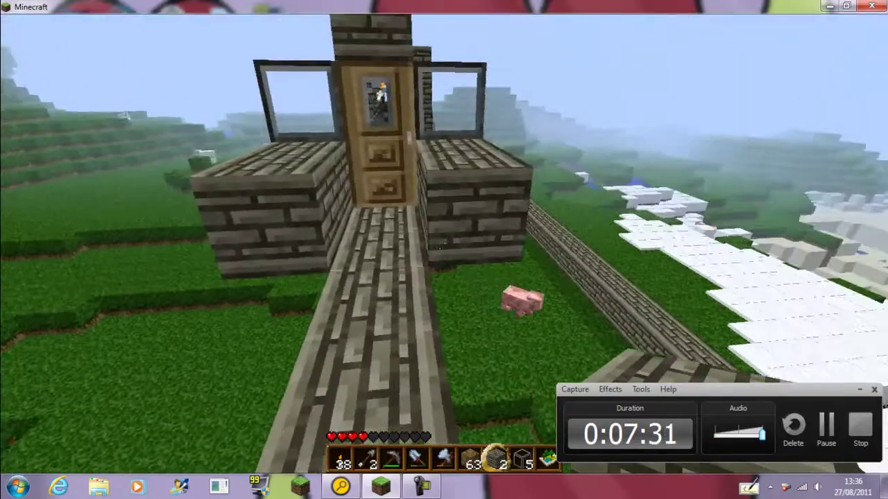
pyautogui.press('w')
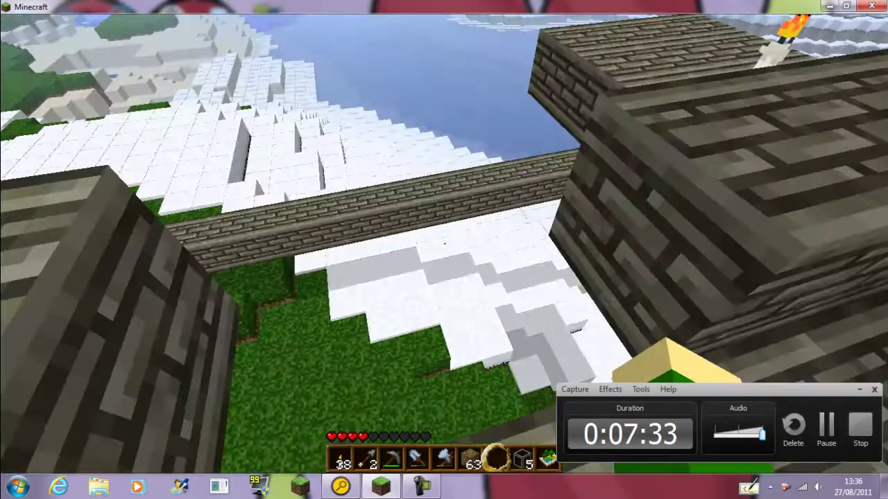
pyautogui.press('w')
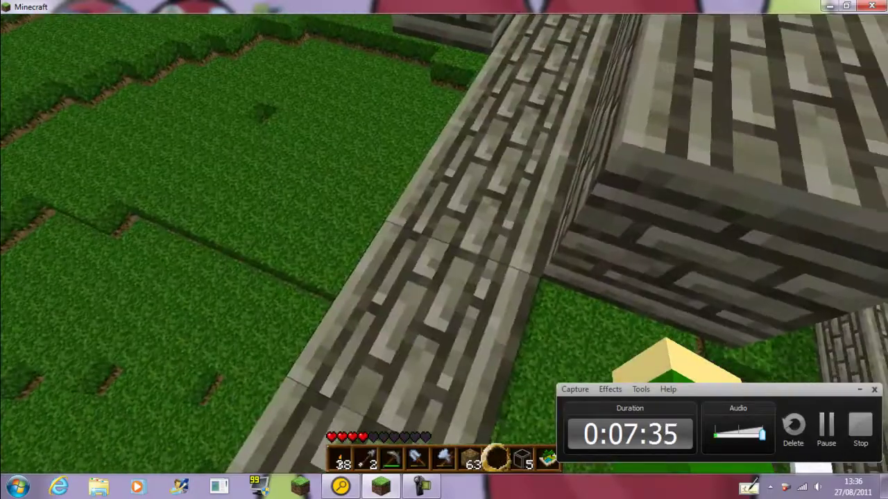
pyautogui.press('s')
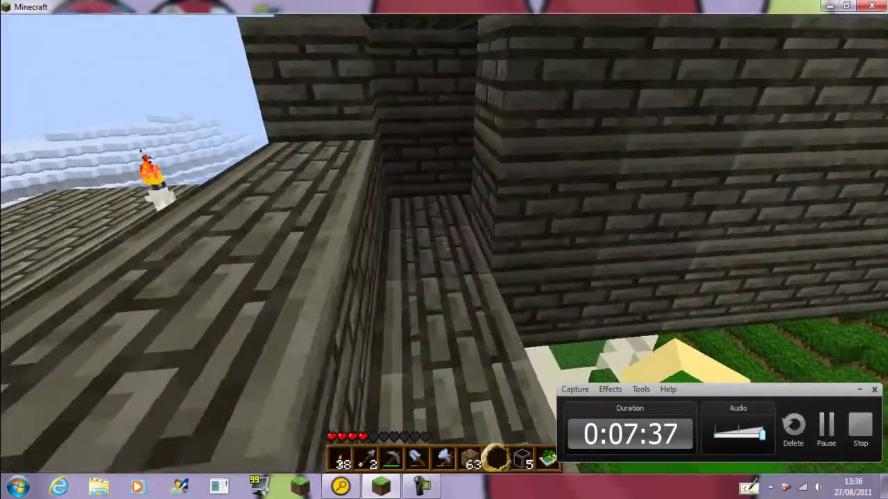
pyautogui.press('w')
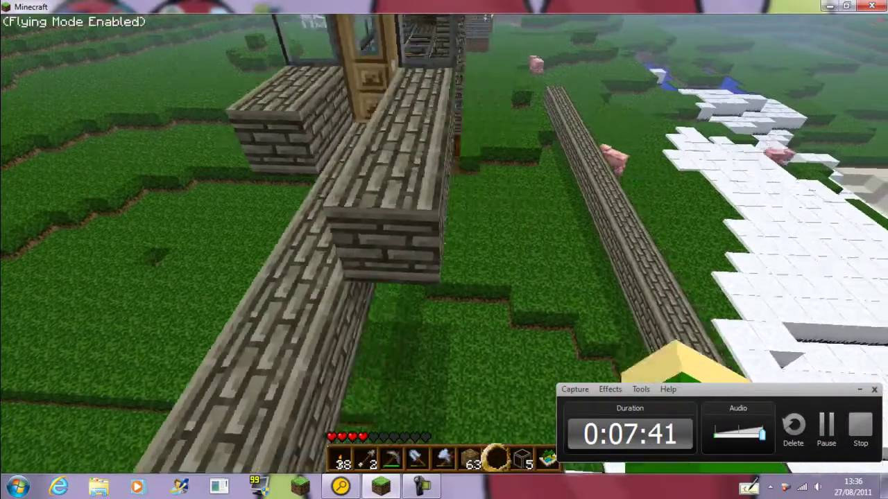
pyautogui.press('w')
pyautogui.press('w')
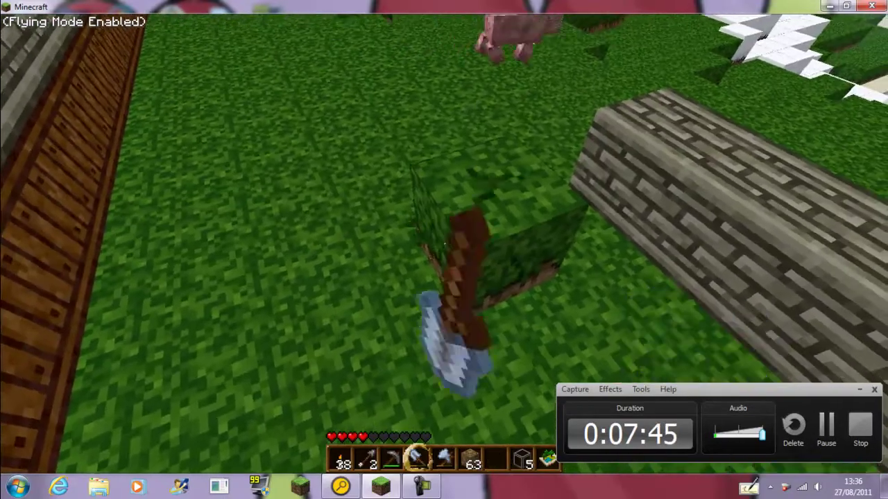
# Step: Fly across the fenced farm and drop through the grass hole into the dark cobblestone chamber
pyautogui.press('w')
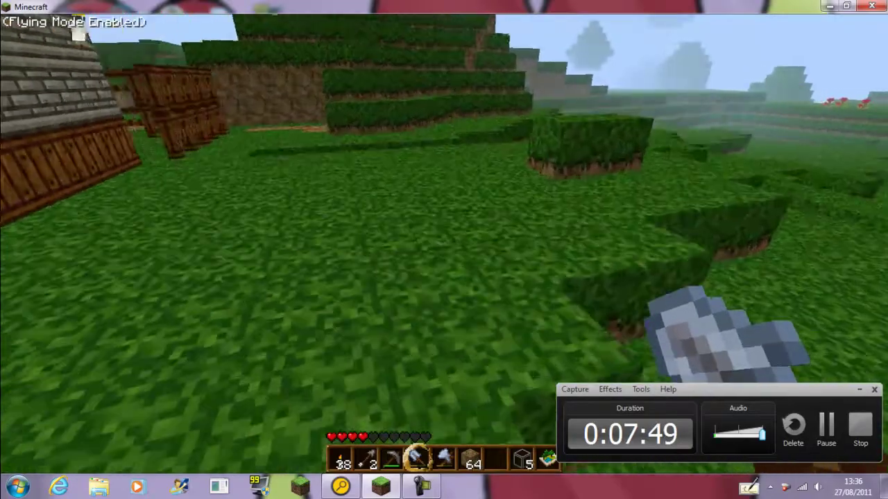
pyautogui.press('w')
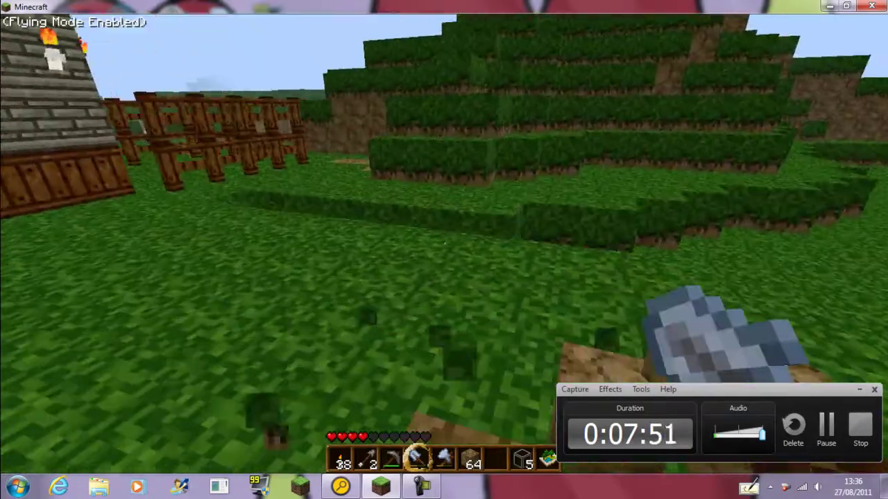
pyautogui.press('w')
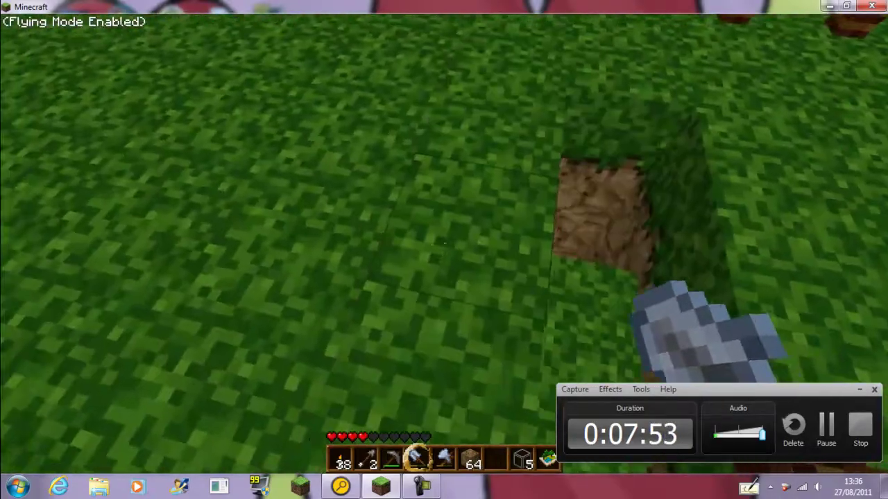
pyautogui.press('w')
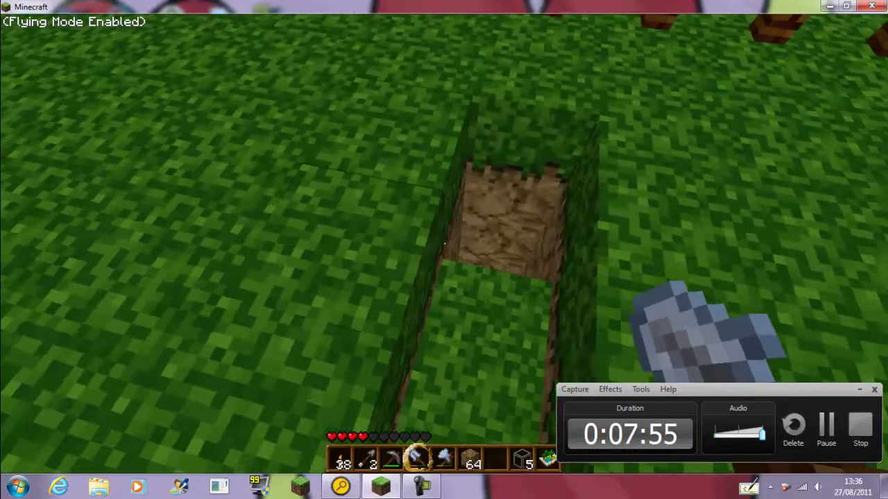
pyautogui.press('w')
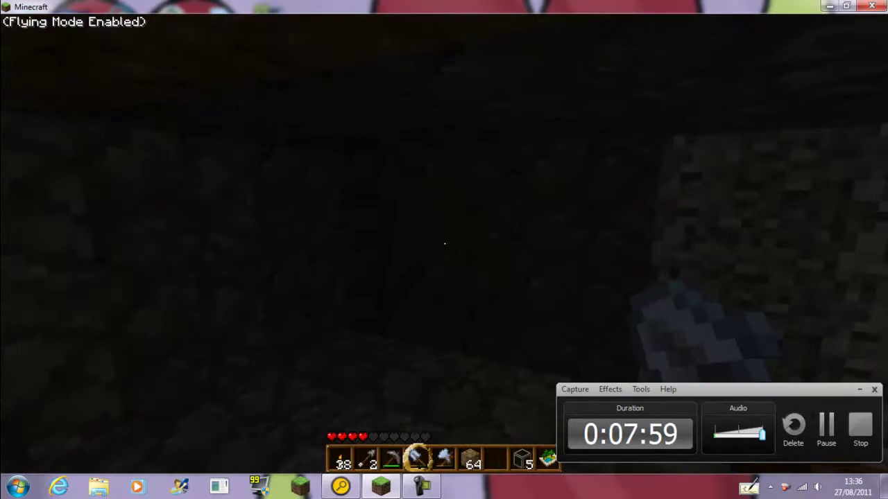
# Step: Place a torch on the cobblestone chamber wall and check the inventory
pyautogui.rightClick(443, 242)
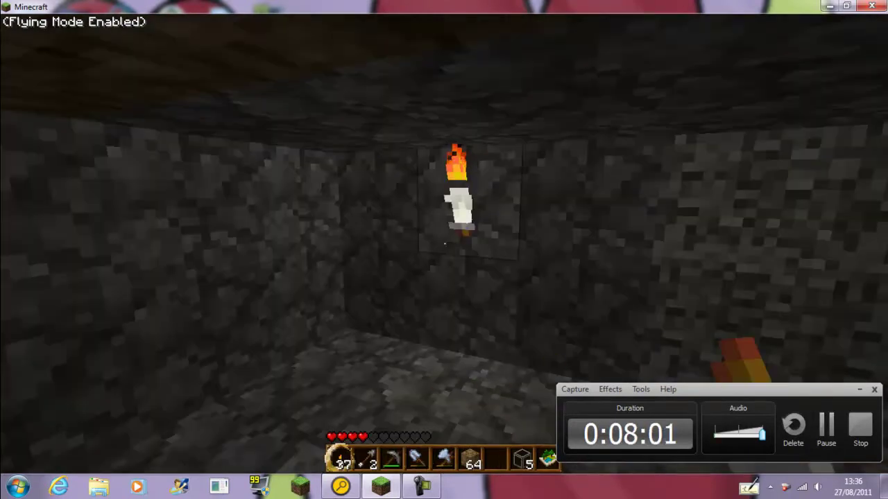
pyautogui.scroll(-2, 444, 243)
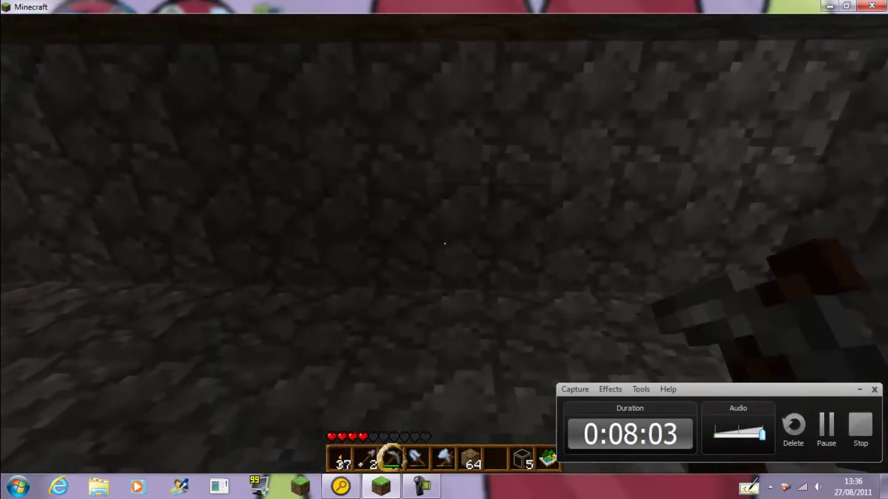
pyautogui.press('e')
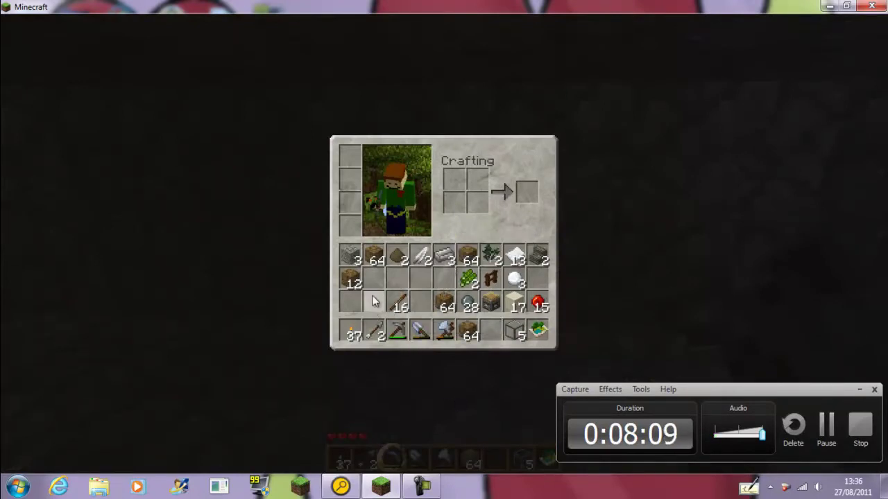
pyautogui.press('Escape')
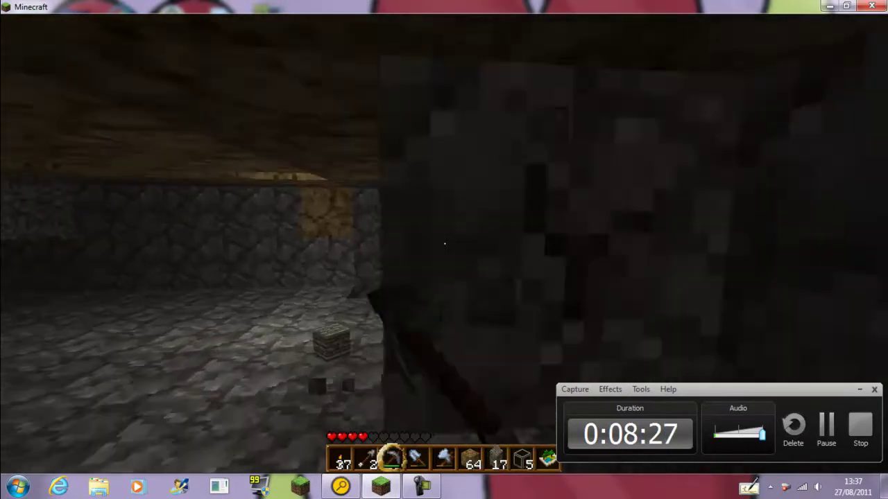
# Step: Mine out the chamber wall, then drop down the shaft and keep digging
pyautogui.moveTo(444, 243); pyautogui.dragTo(444, 243)
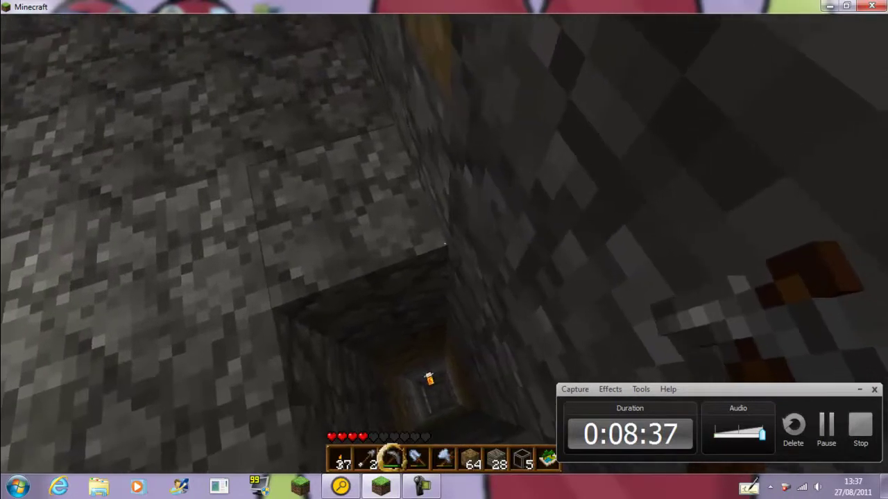
pyautogui.press('f')
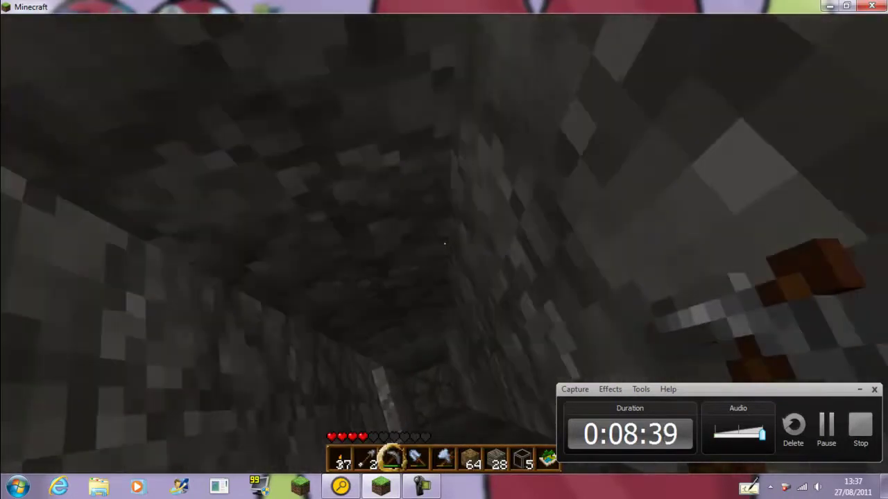
pyautogui.moveTo(444, 242); pyautogui.dragTo(444, 242)
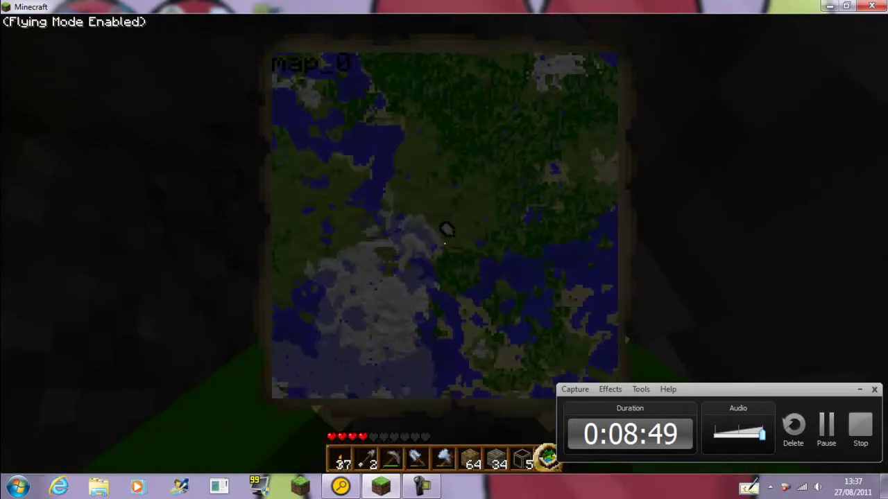
# Step: Torch the shaft, mine its stone with the pickaxe, and torch the stone floor
pyautogui.press('1')
pyautogui.rightClick(443, 243)
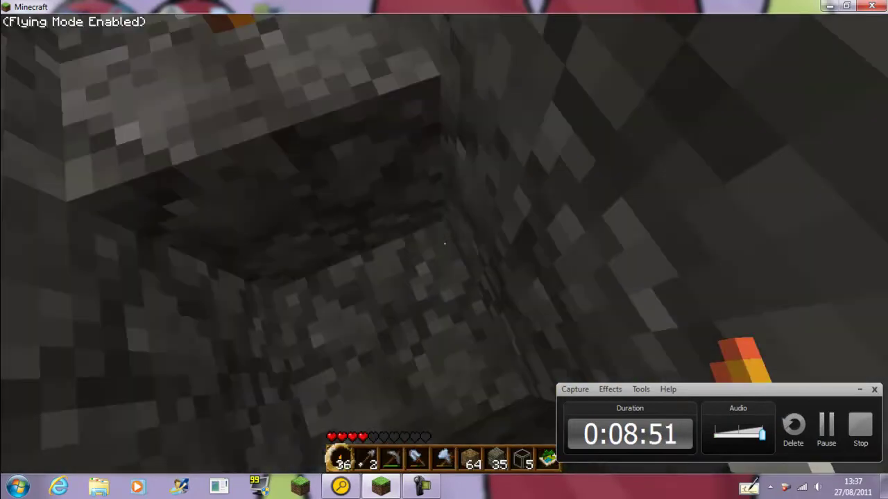
pyautogui.press('3')
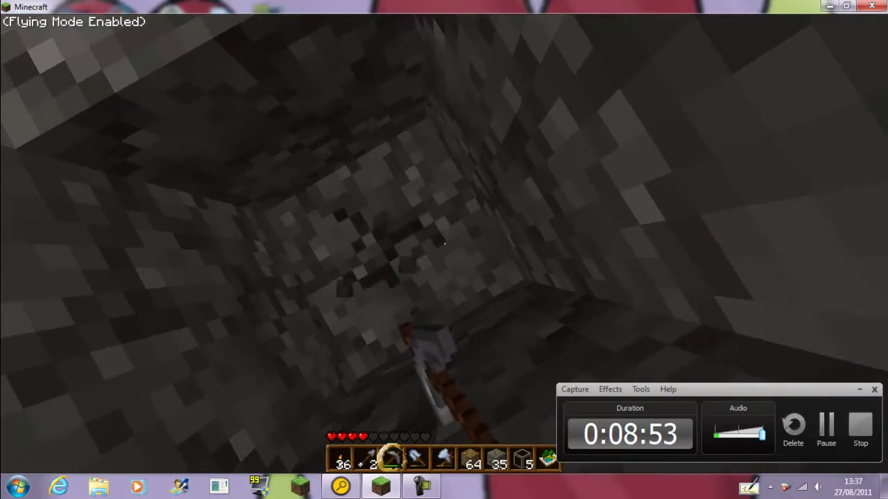
pyautogui.moveTo(444, 243); pyautogui.dragTo(444, 242)
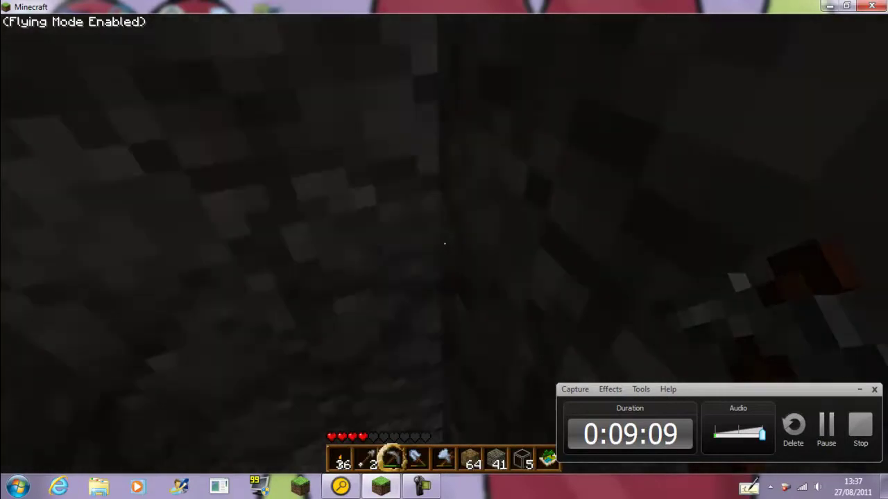
pyautogui.rightClick(444, 243)
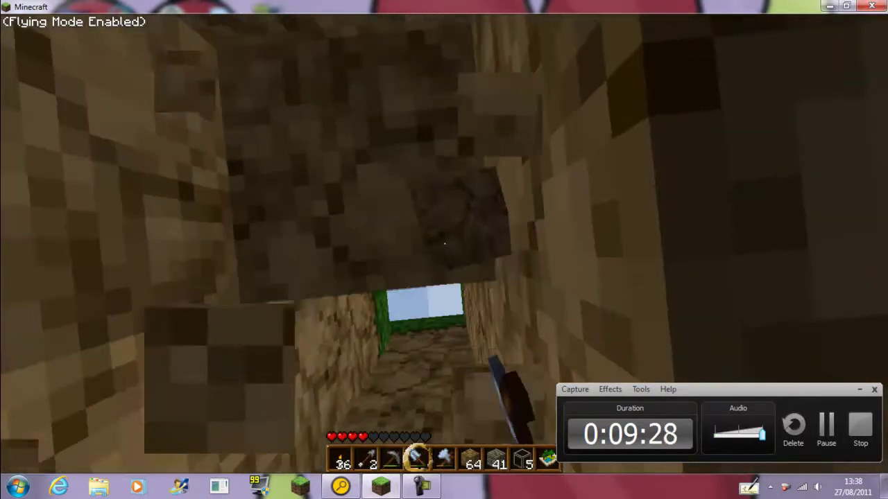
pyautogui.scroll(-1, 444, 249)
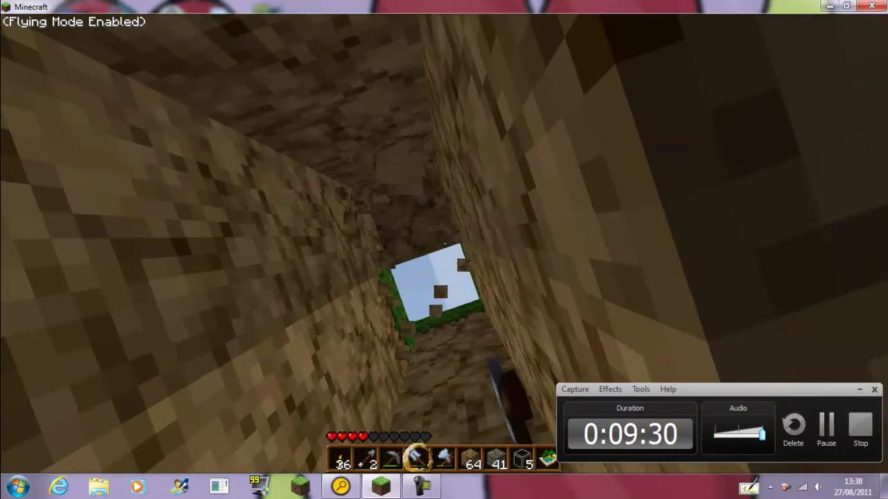
# Step: Dig through the dirt to the sky opening and fly up onto the grass surface
pyautogui.click(444, 244)
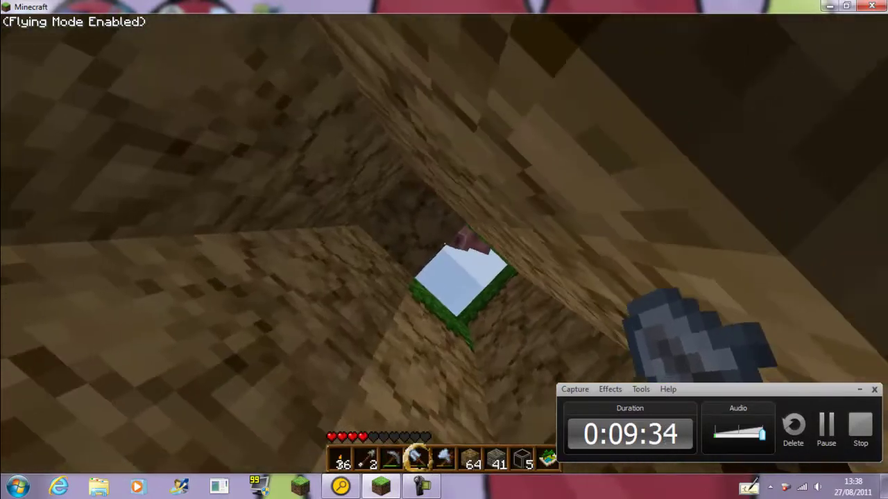
pyautogui.press('space')
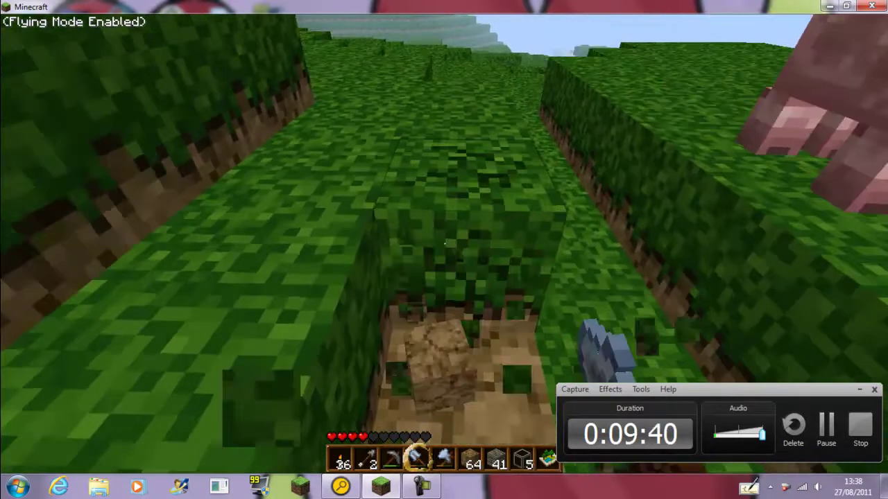
pyautogui.click(444, 249)
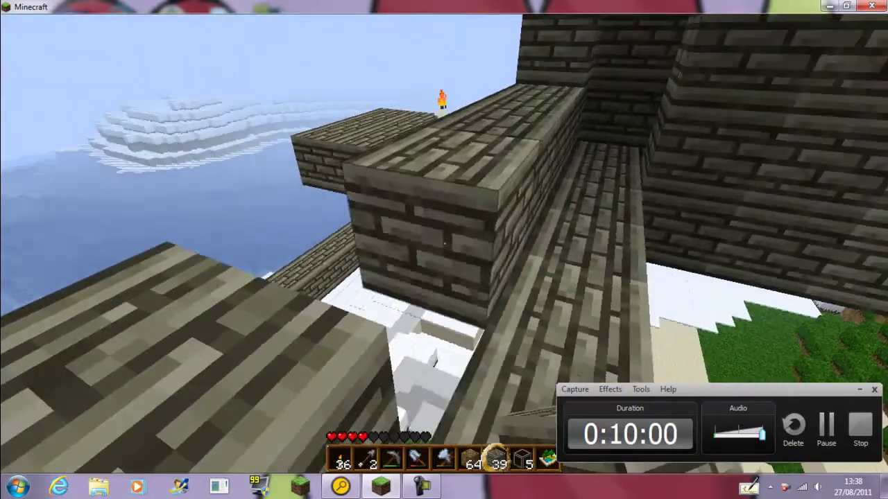
# Step: Place two stone bricks on the walkway and three plank blocks beside the window
pyautogui.rightClick(444, 244)
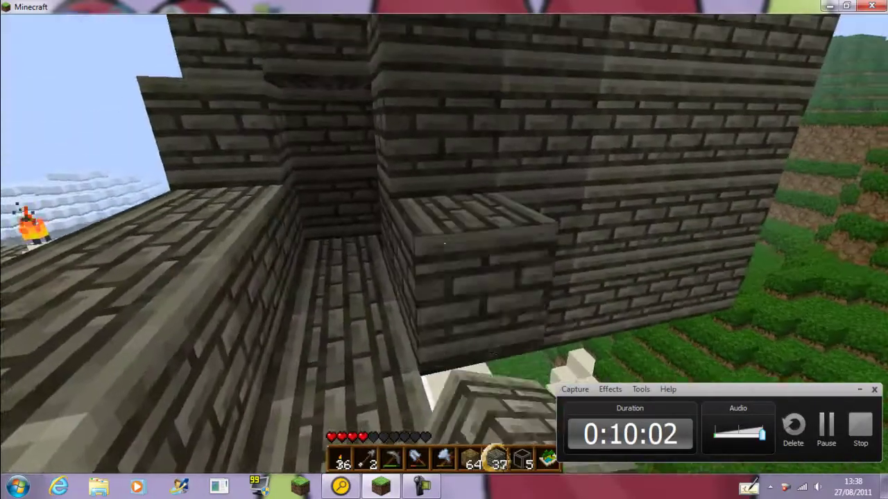
pyautogui.rightClick(444, 245)
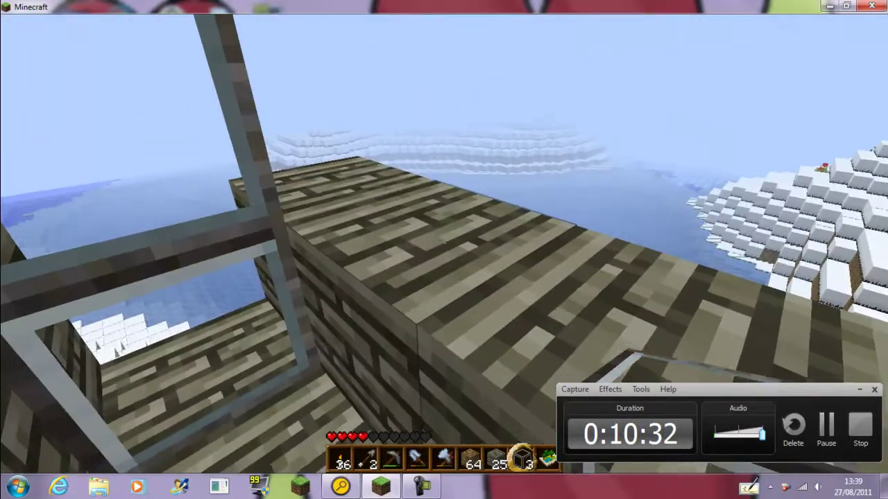
pyautogui.scroll(1, 444, 249)
pyautogui.rightClick(444, 250)
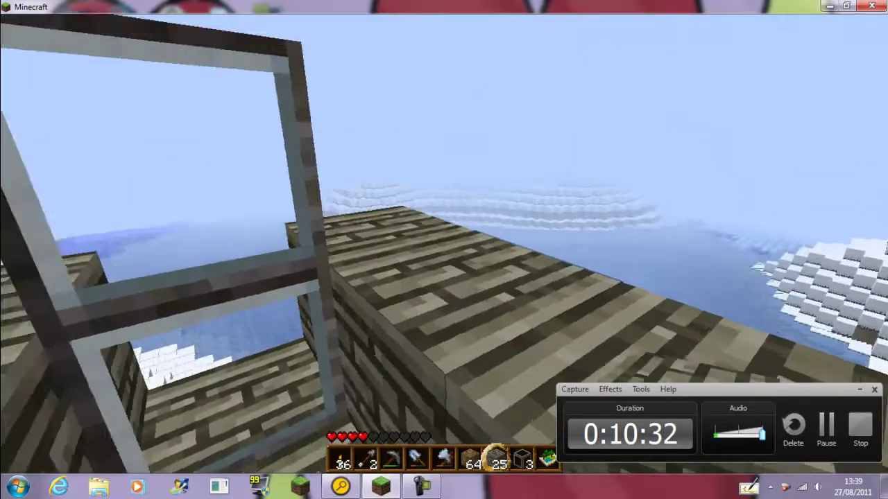
pyautogui.rightClick(444, 250)
pyautogui.rightClick(444, 250)
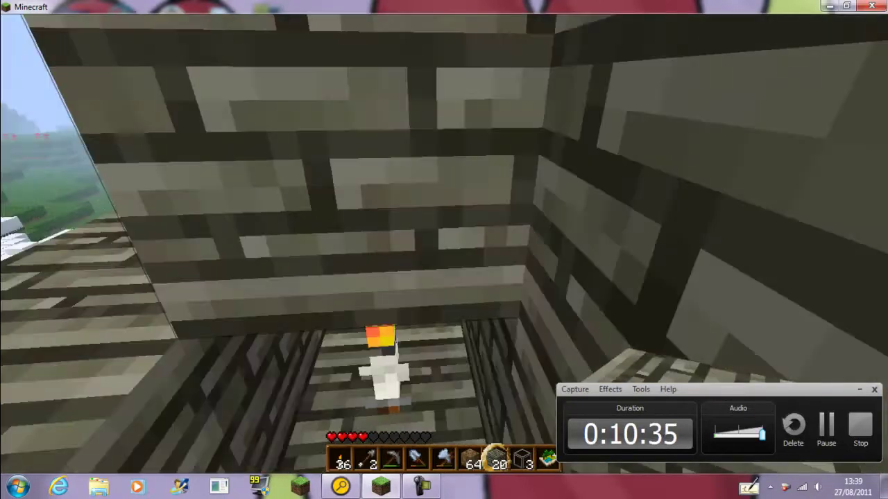
pyautogui.rightClick(444, 249)
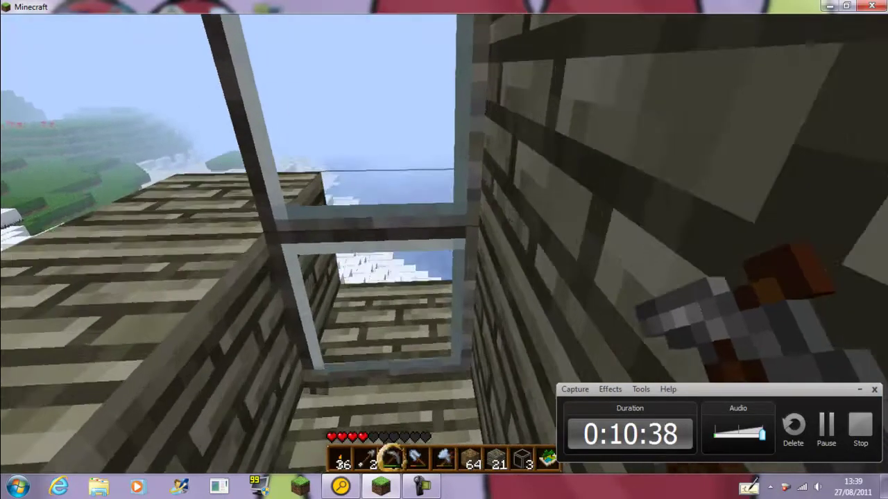
pyautogui.scroll(-1, 444, 250)
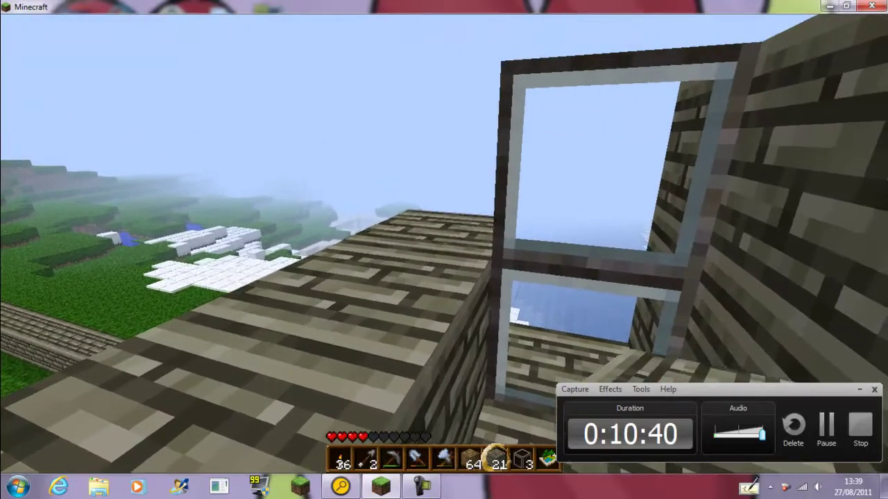
# Step: Build up the stone-brick wall, then add two stone-brick blocks along the roof edge
pyautogui.rightClick(444, 250)
pyautogui.rightClick(443, 249)
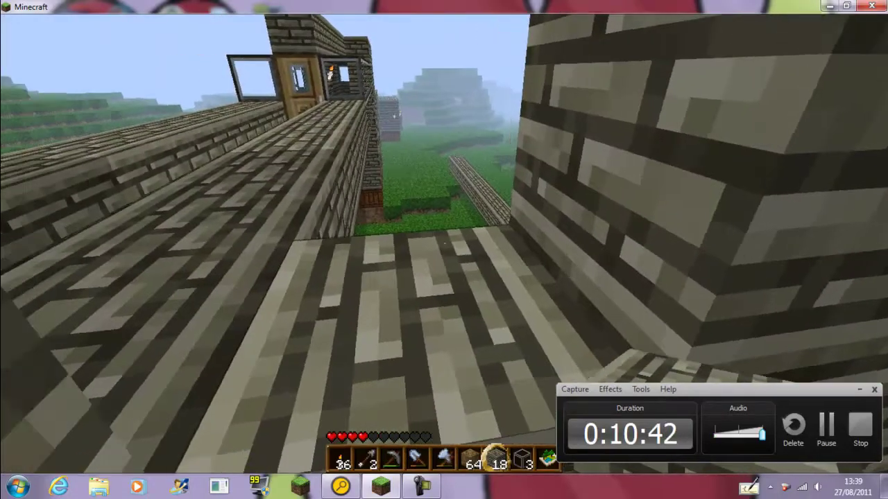
pyautogui.press('w')
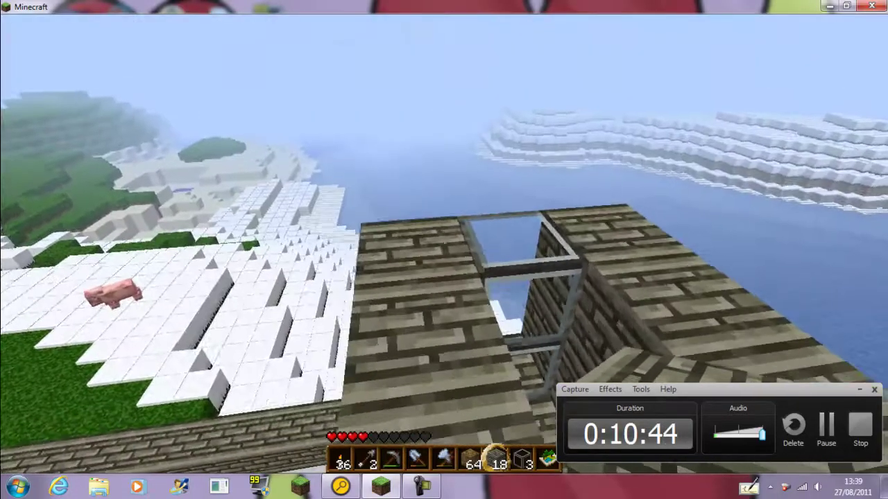
pyautogui.press('w')
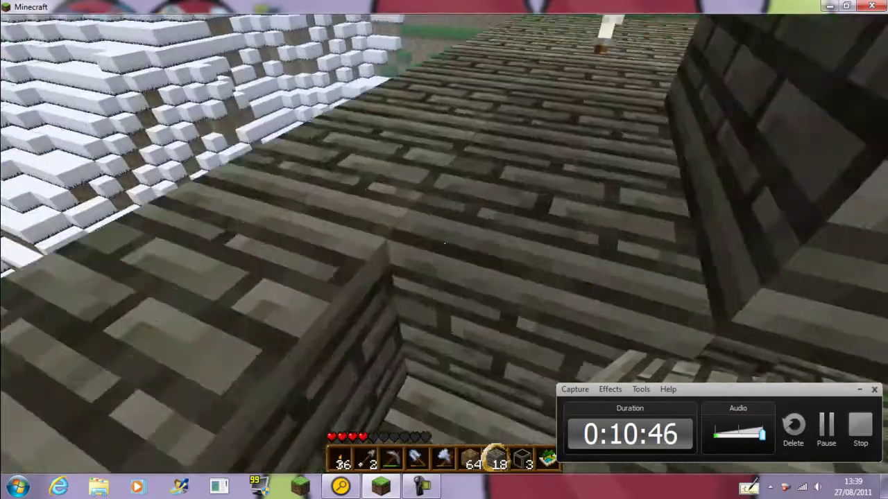
pyautogui.press('w')
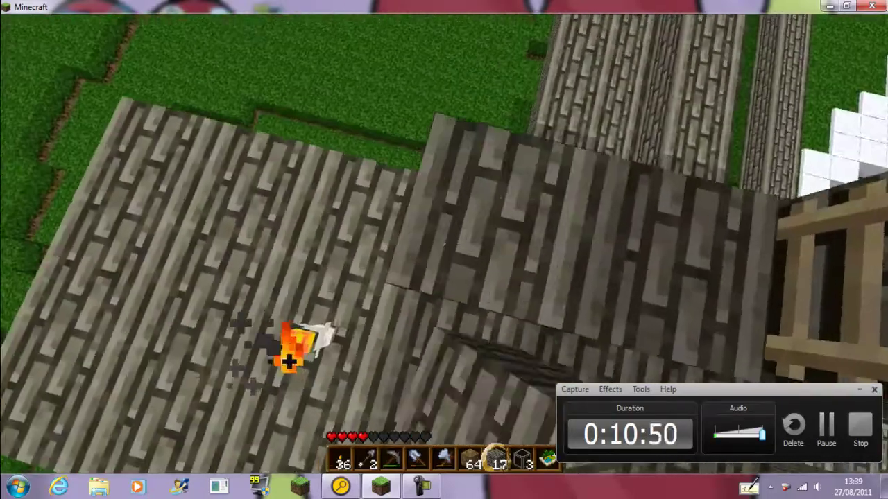
pyautogui.rightClick(444, 250)
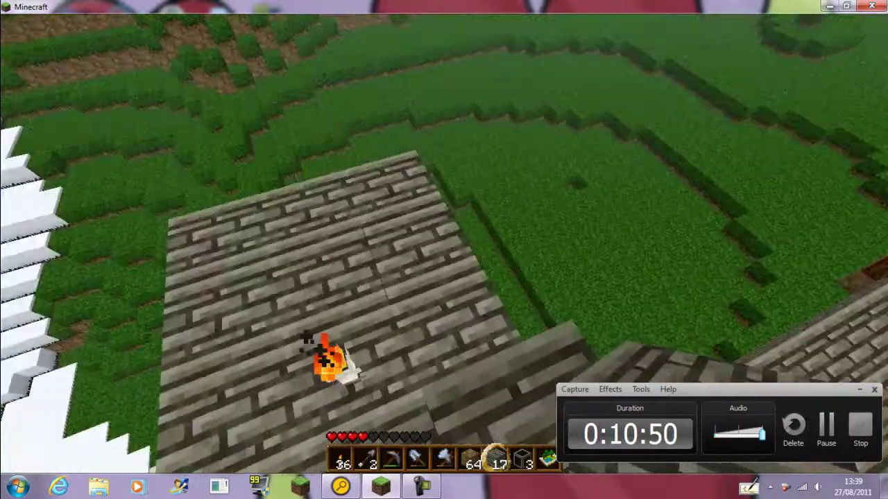
pyautogui.press('w')
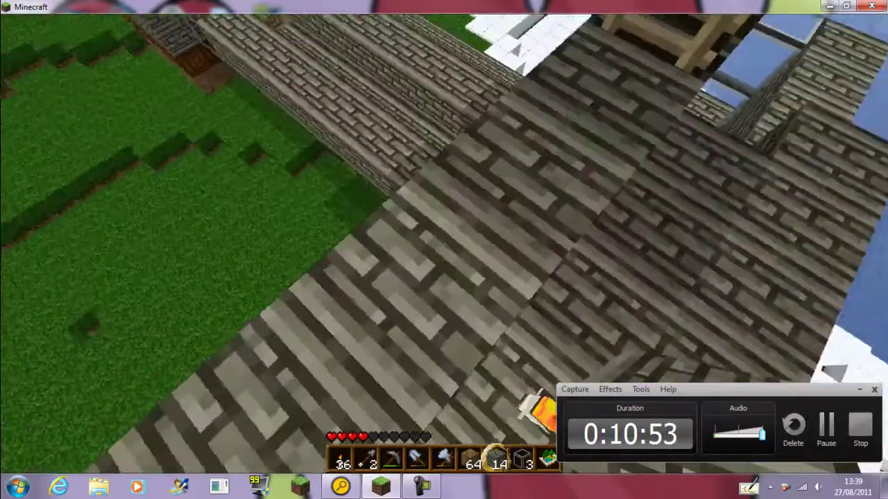
pyautogui.rightClick(444, 250)
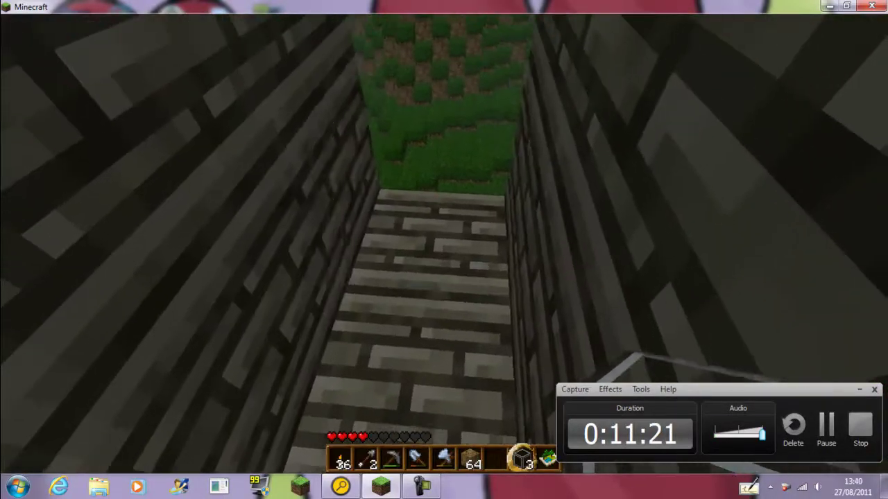
# Step: Fill the gap between the upper walls with glass and place several torches along the walkway
pyautogui.rightClick(443, 243)
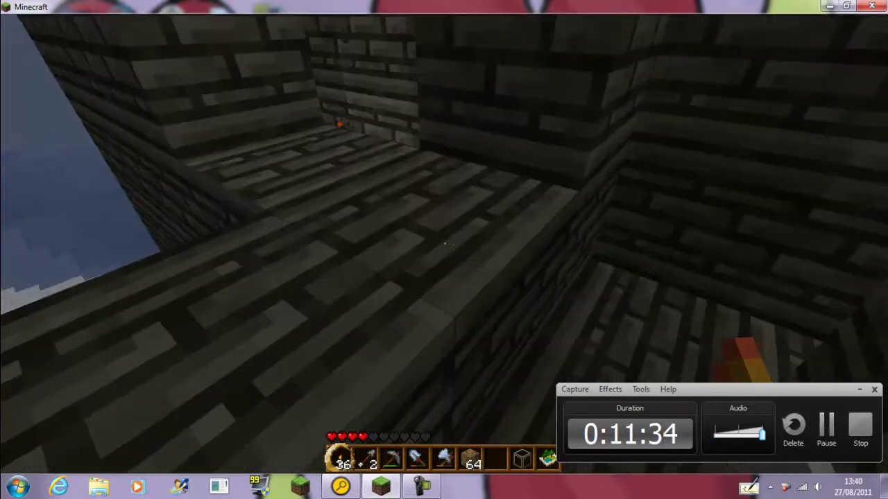
pyautogui.rightClick(444, 249)
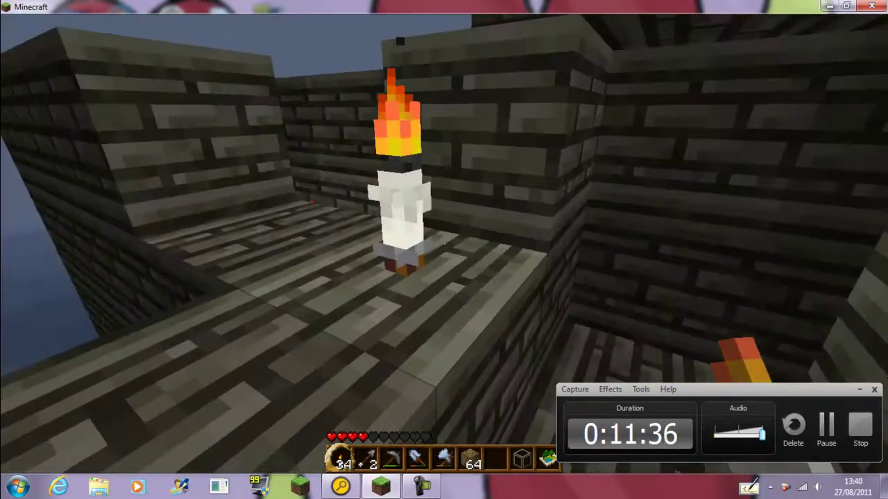
pyautogui.press('F5')
pyautogui.rightClick(444, 250)
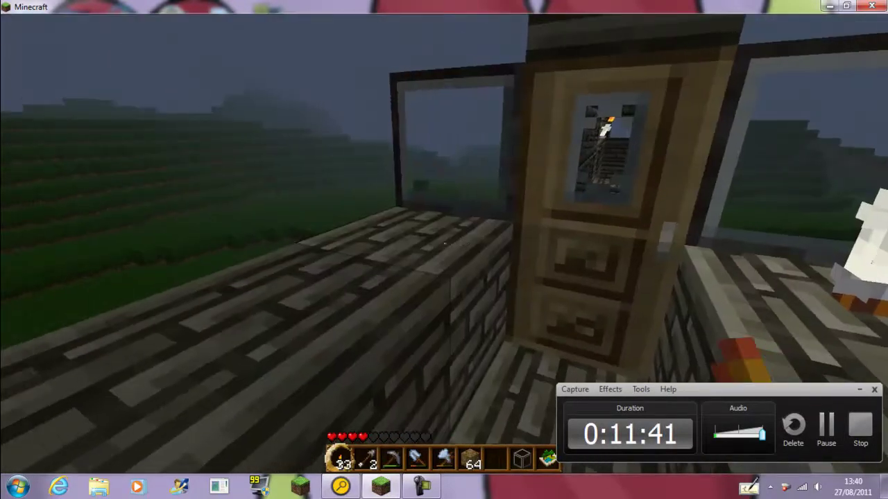
pyautogui.rightClick(444, 249)
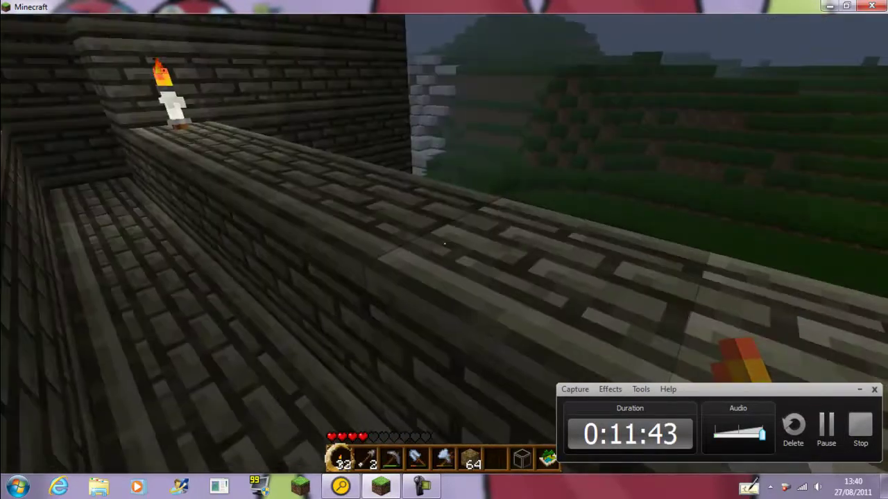
pyautogui.rightClick(444, 250)
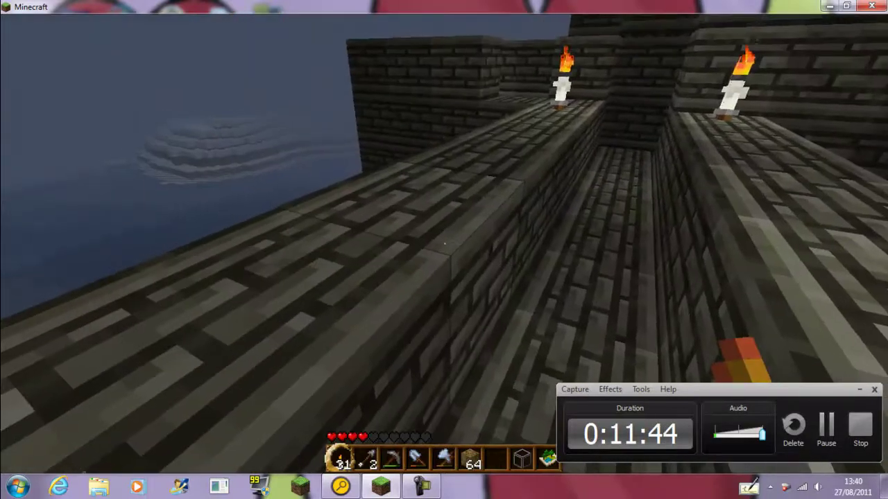
pyautogui.rightClick(444, 250)
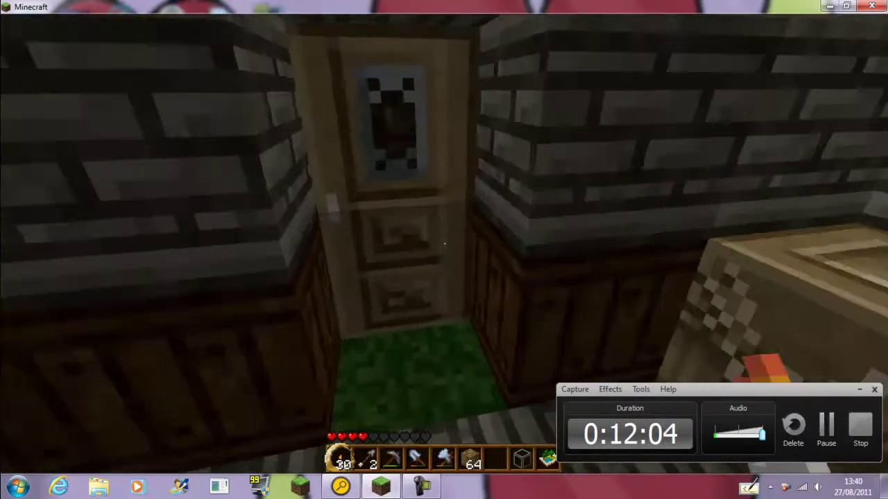
# Step: Open the door, walk out to the farm, and torch three fence posts
pyautogui.rightClick(444, 243)
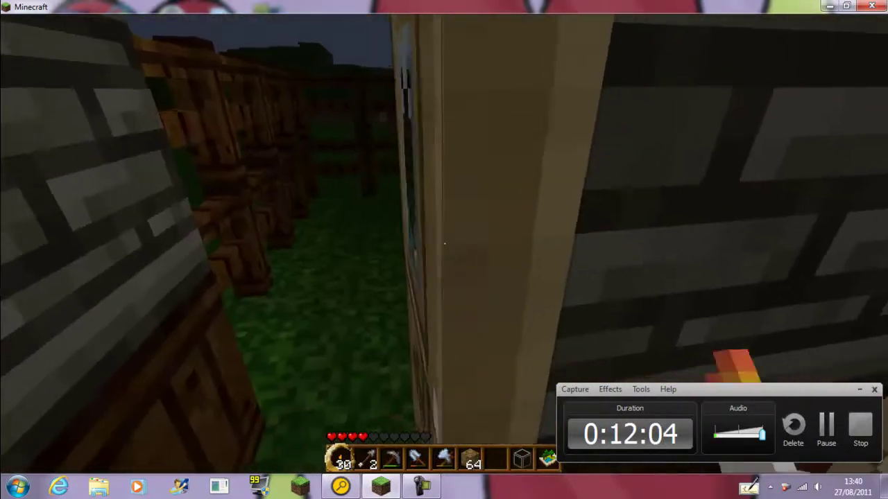
pyautogui.press('w')
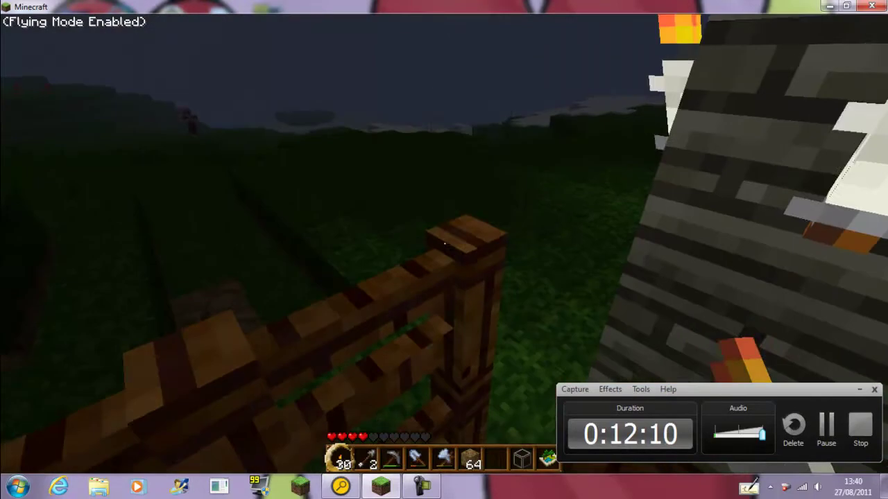
pyautogui.rightClick(444, 243)
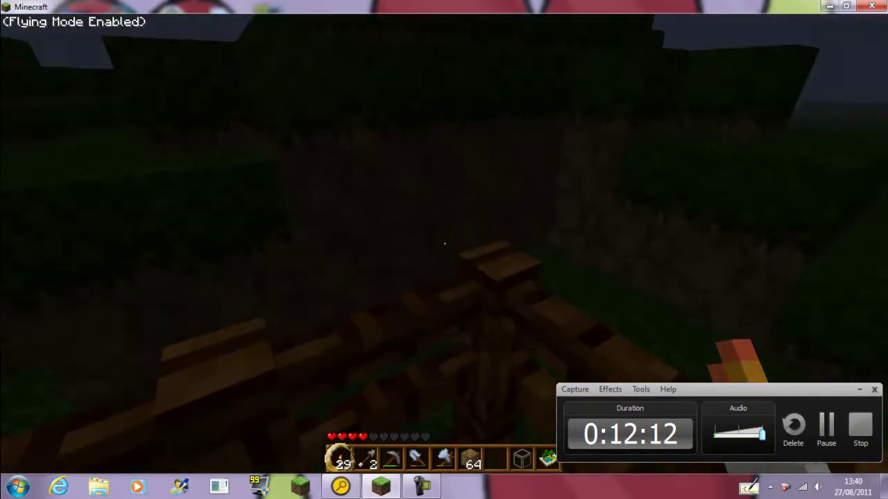
pyautogui.rightClick(444, 243)
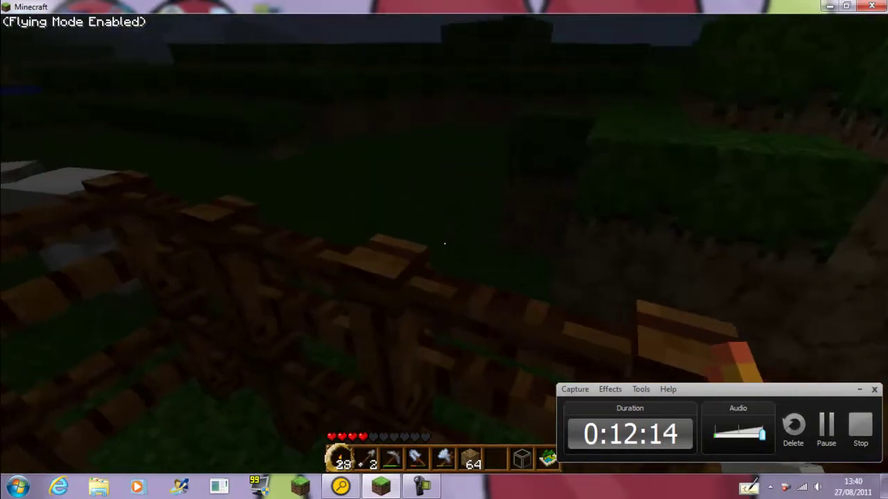
pyautogui.rightClick(444, 243)
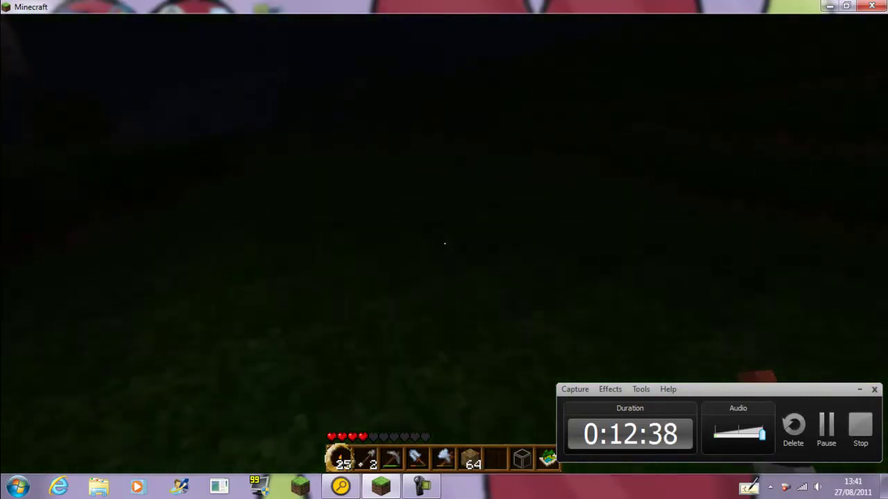
pyautogui.rightClick(444, 243)
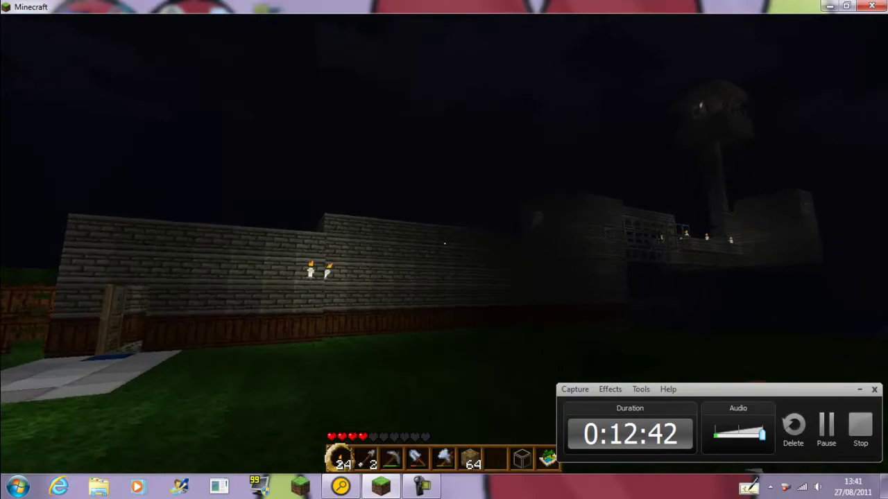
# Step: Torch the dark ground, then fly up and mount five torches on the castle walls
pyautogui.press('f')
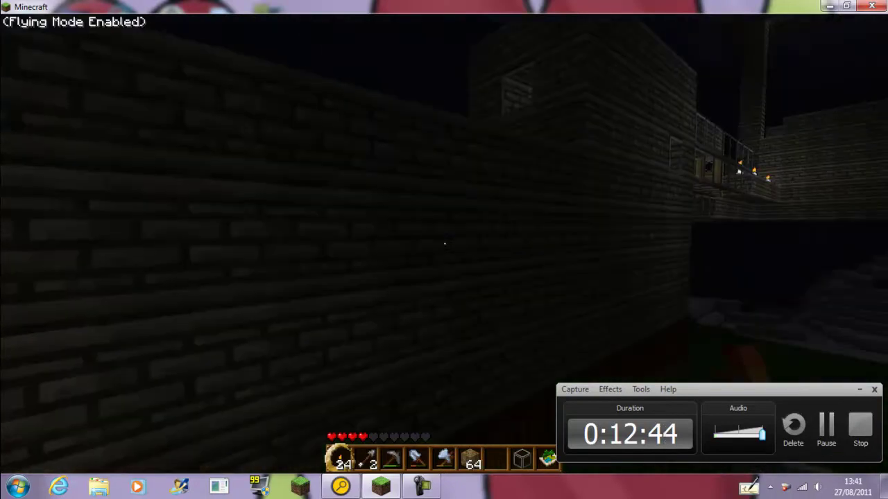
pyautogui.rightClick(444, 243)
pyautogui.rightClick(444, 243)
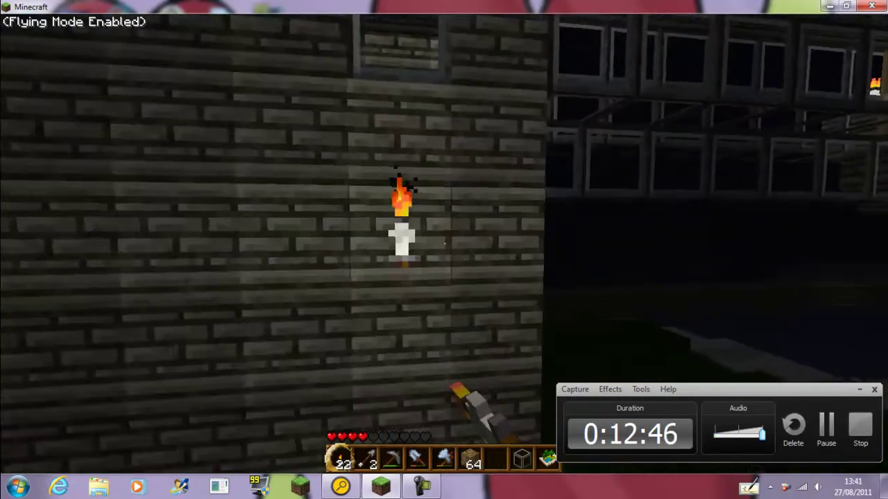
pyautogui.rightClick(444, 242)
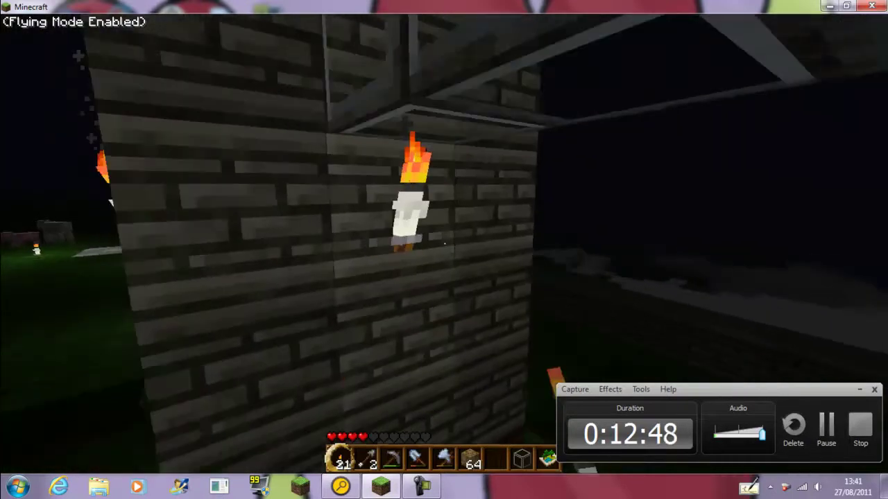
pyautogui.rightClick(444, 243)
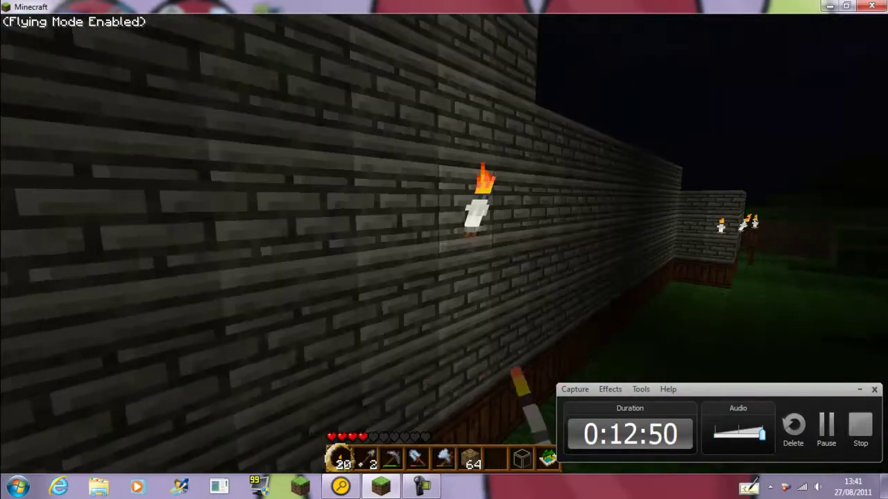
pyautogui.rightClick(444, 243)
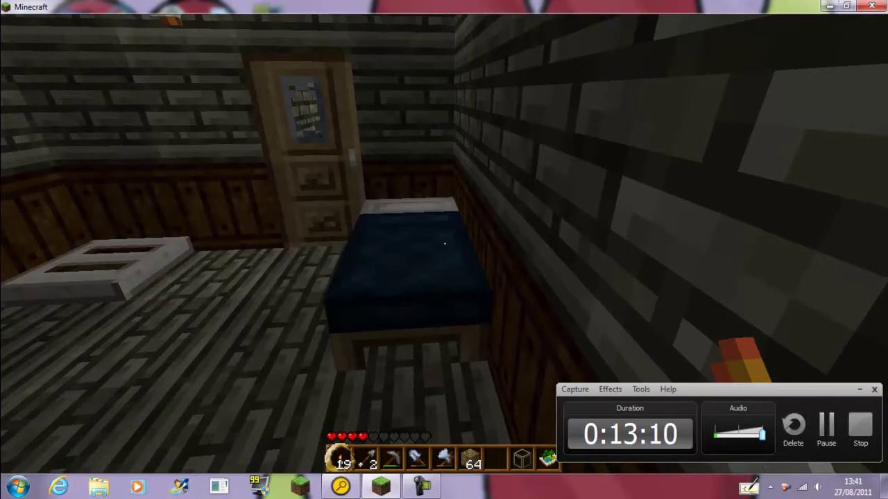
# Step: Sleep in the bed, close the door, and fly up the ladder shaft
pyautogui.rightClick(443, 245)
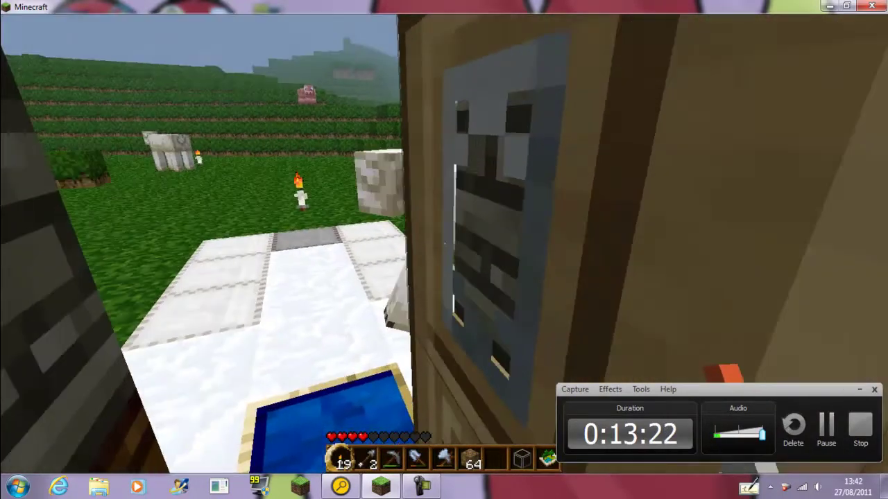
pyautogui.rightClick(443, 243)
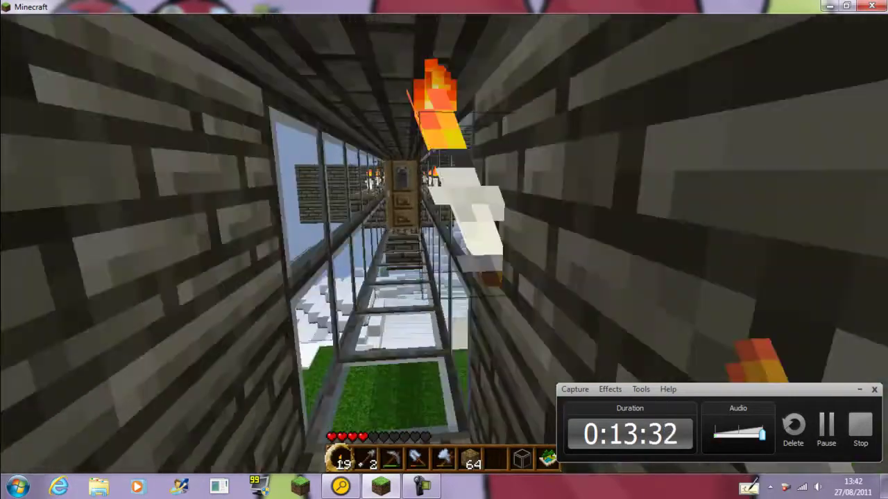
pyautogui.press('space')
pyautogui.press('space')
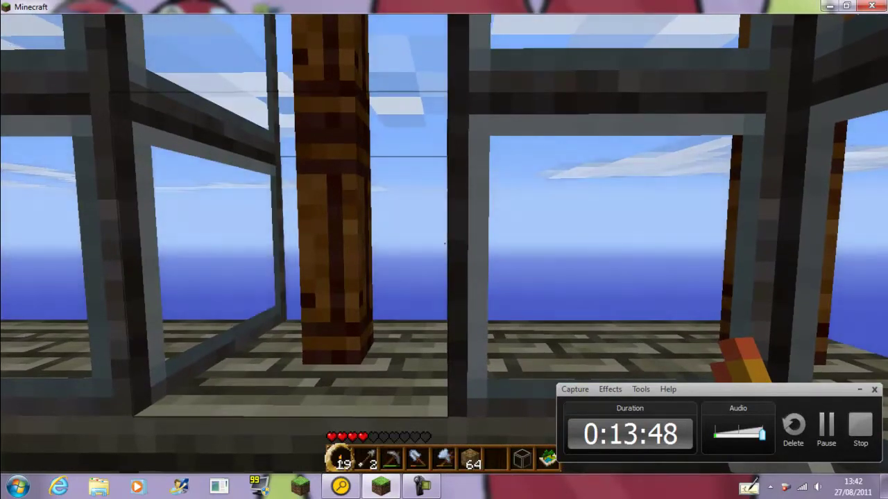
# Step: Pause the game with Escape to show the Game menu
pyautogui.press('Escape')
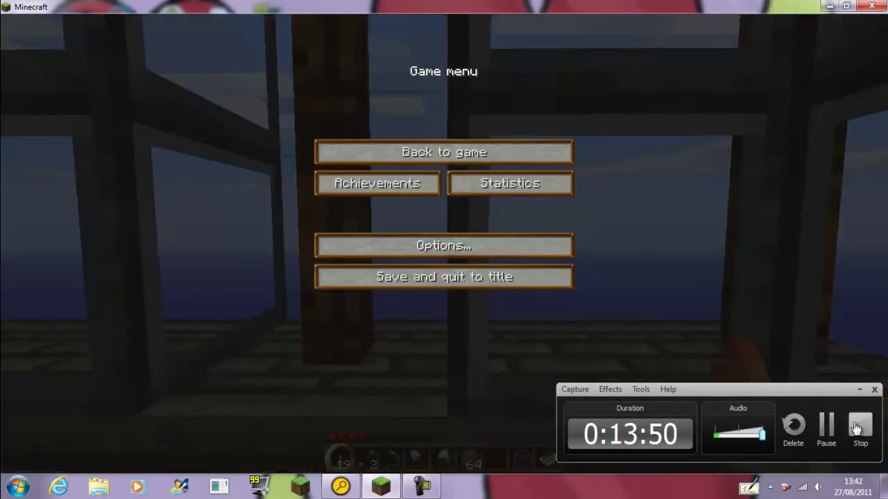